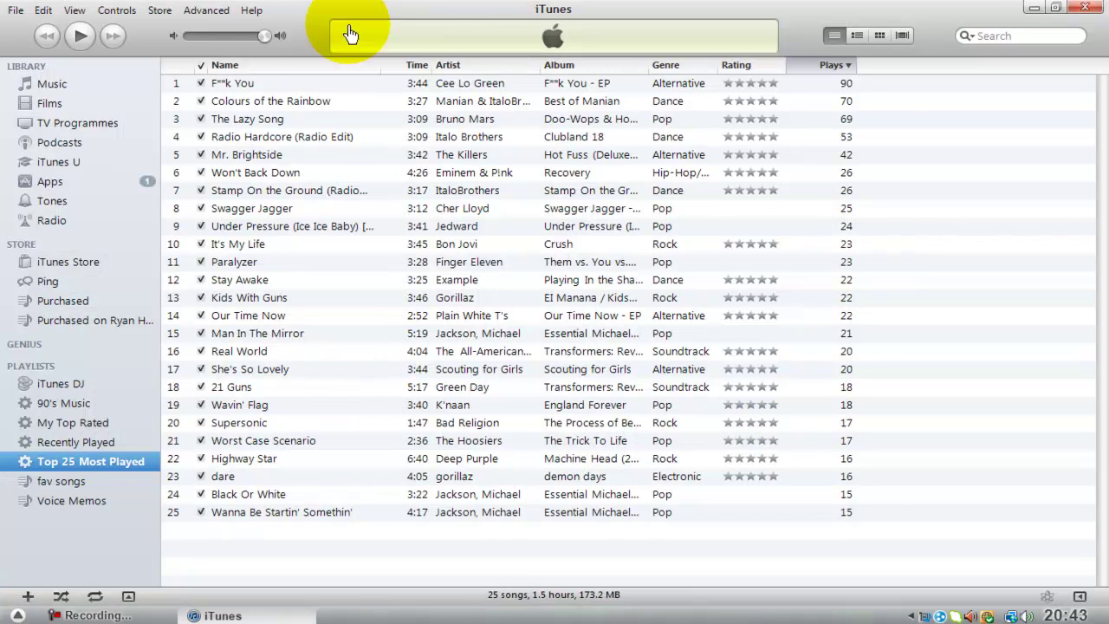
Step: View the Apps library in iTunes and close the program
left_click(53, 185)
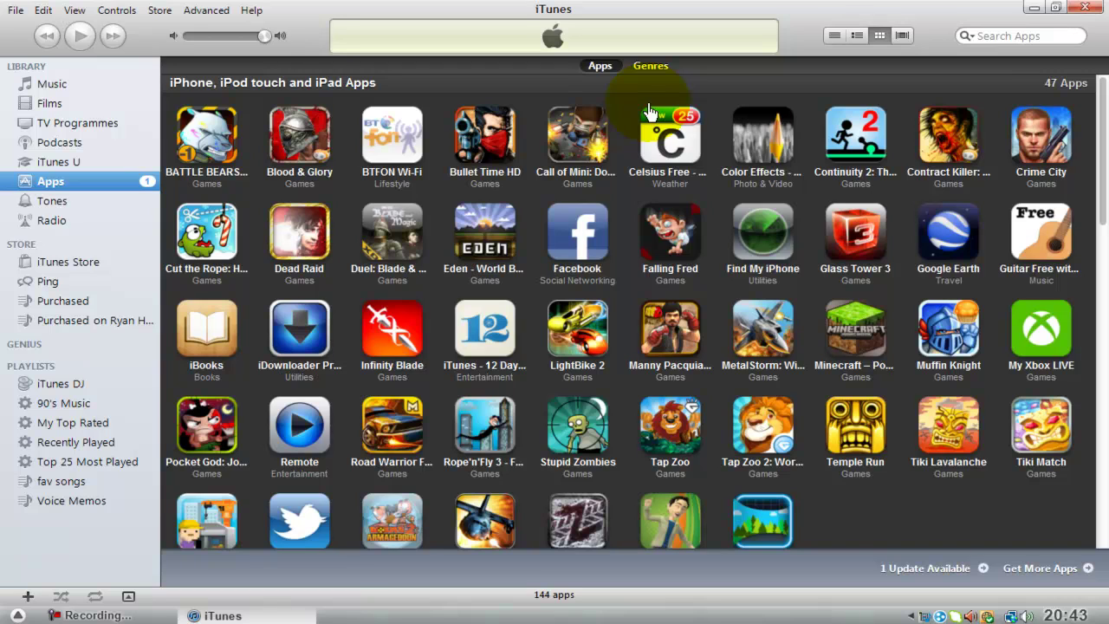
left_click(1083, 9)
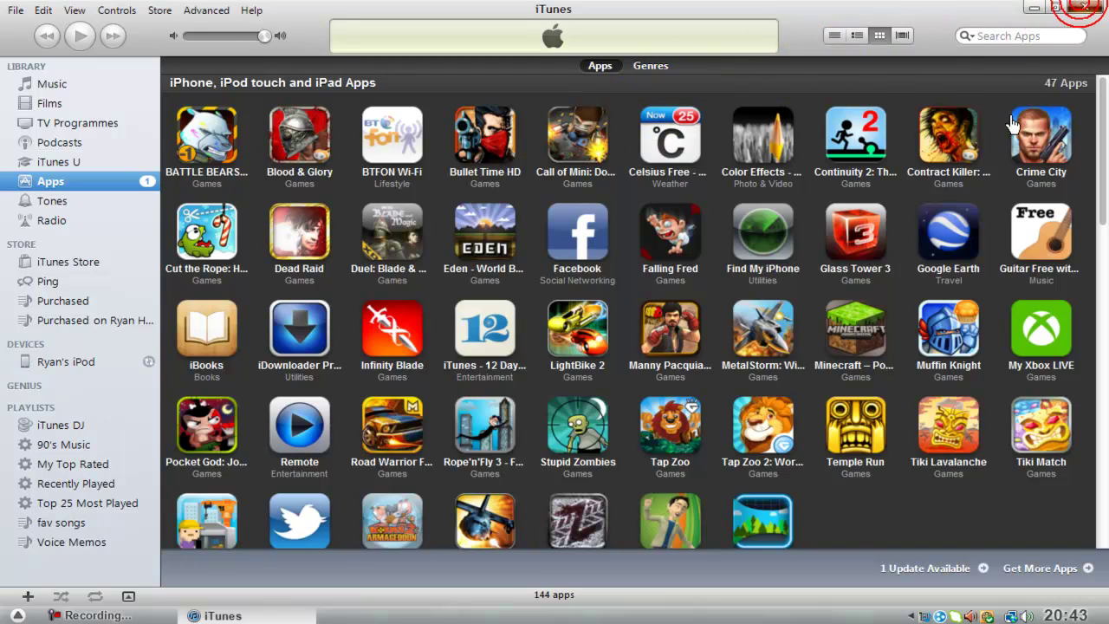
left_click(1087, 10)
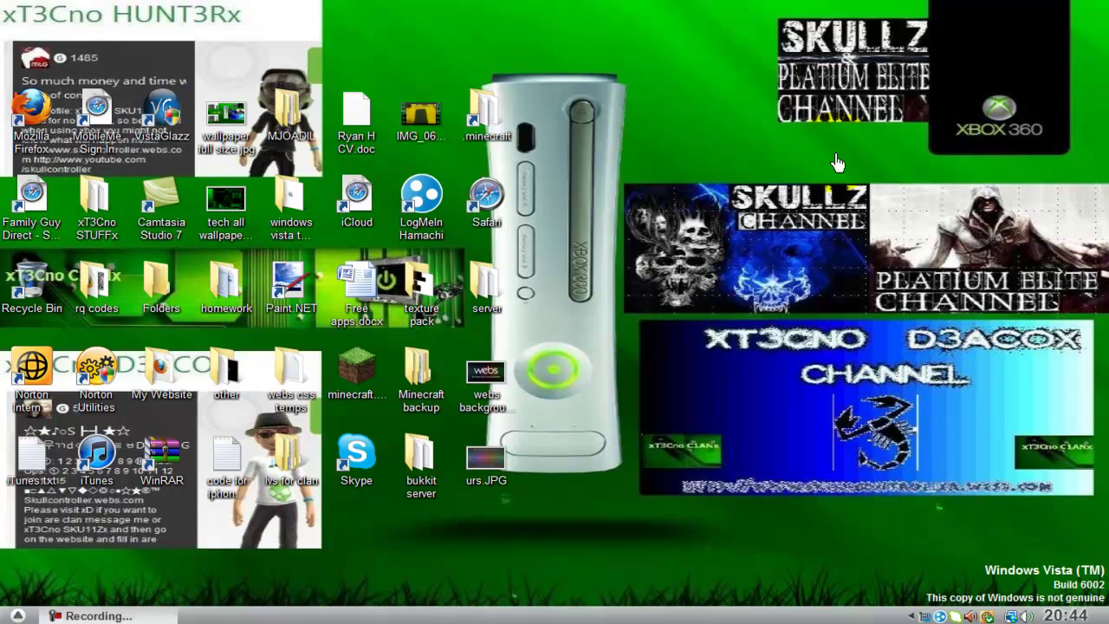
Step: Open the iTunes theme folder inside Music and launch the shortcut to the Silent Night iTunes 10 Windows page on deviantART
left_click(17, 615)
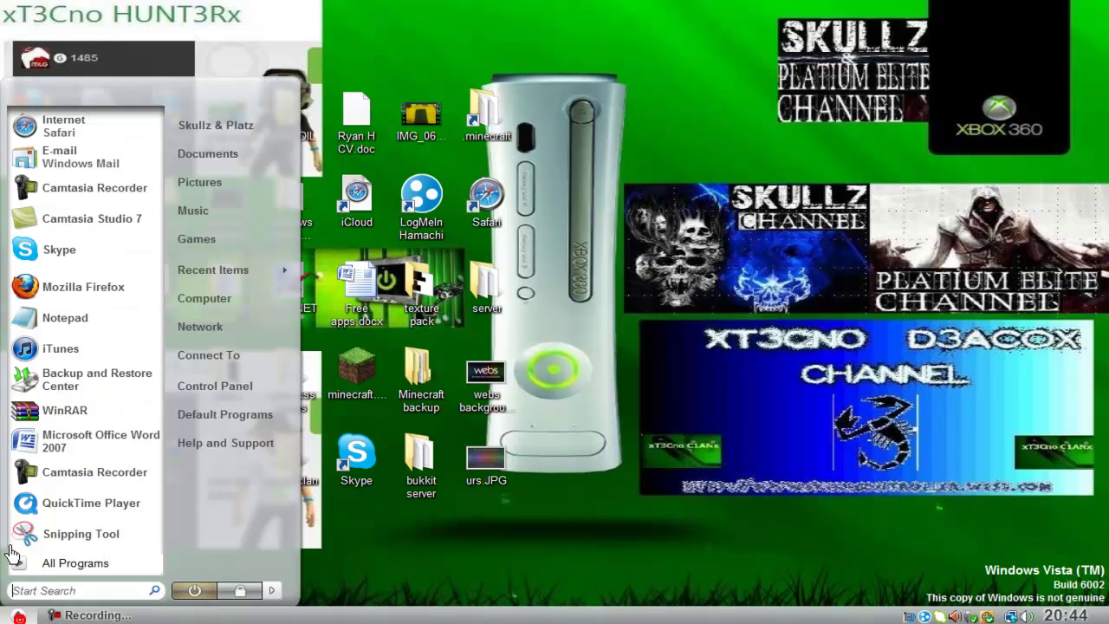
left_click(243, 206)
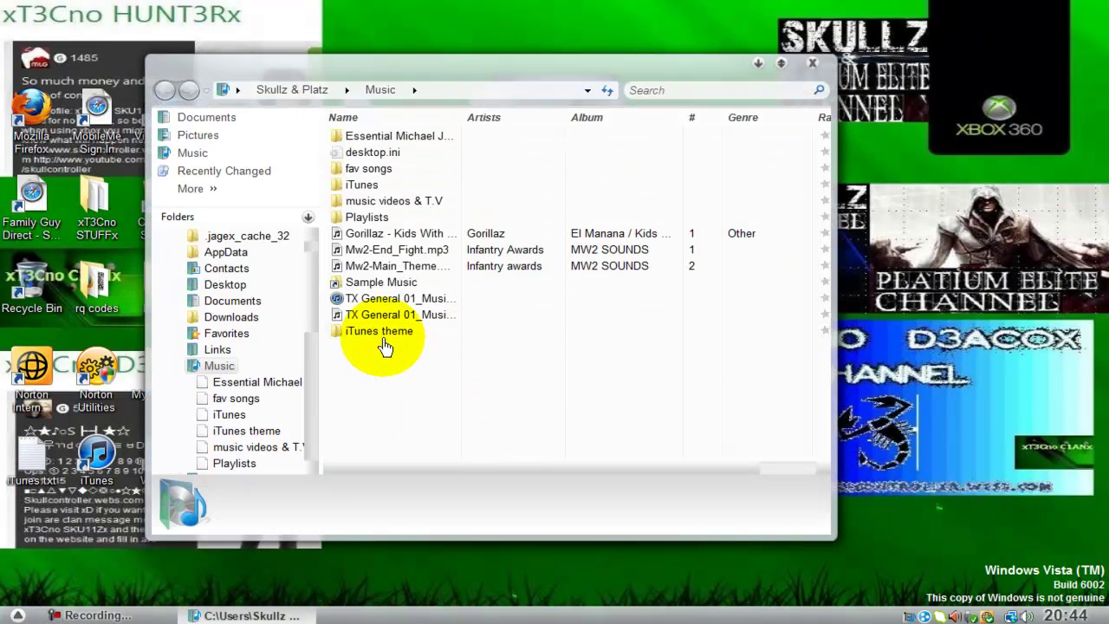
double_click(379, 331)
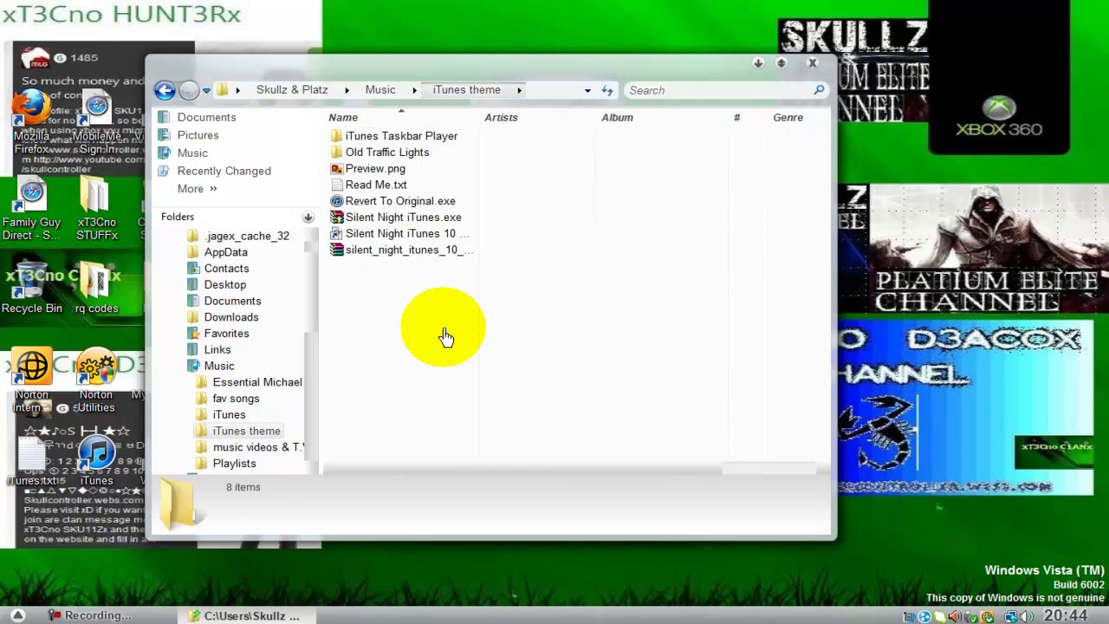
left_click(384, 234)
key("Return")
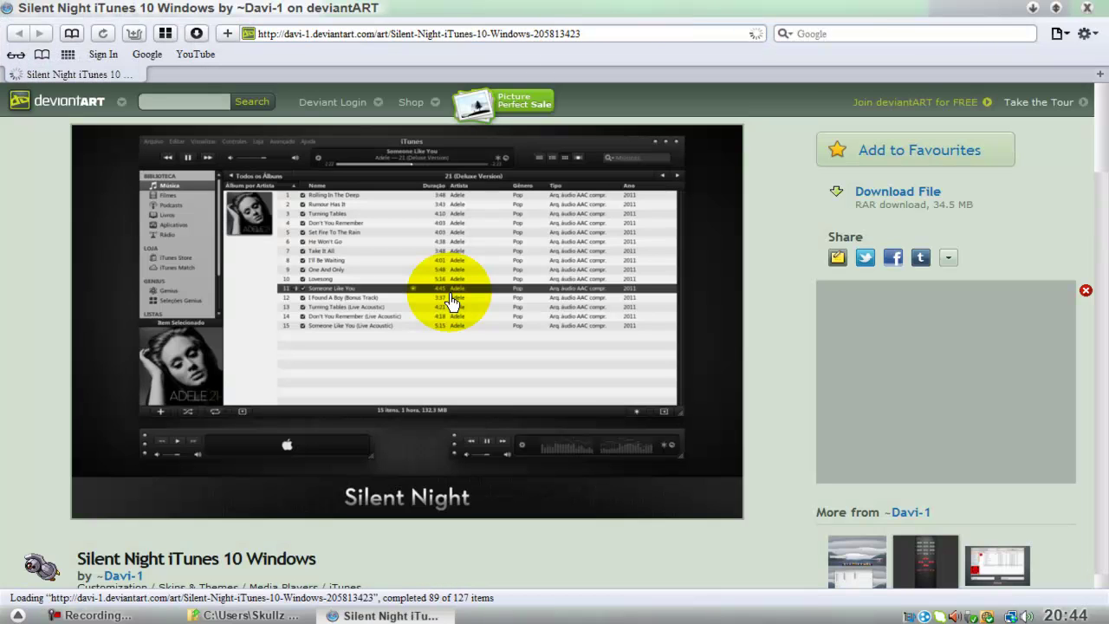
Step: Examine the Silent Night iTunes 10 Windows page, including its preview image, supported versions, package contents and comments
scroll(420, 299, "down", 3)
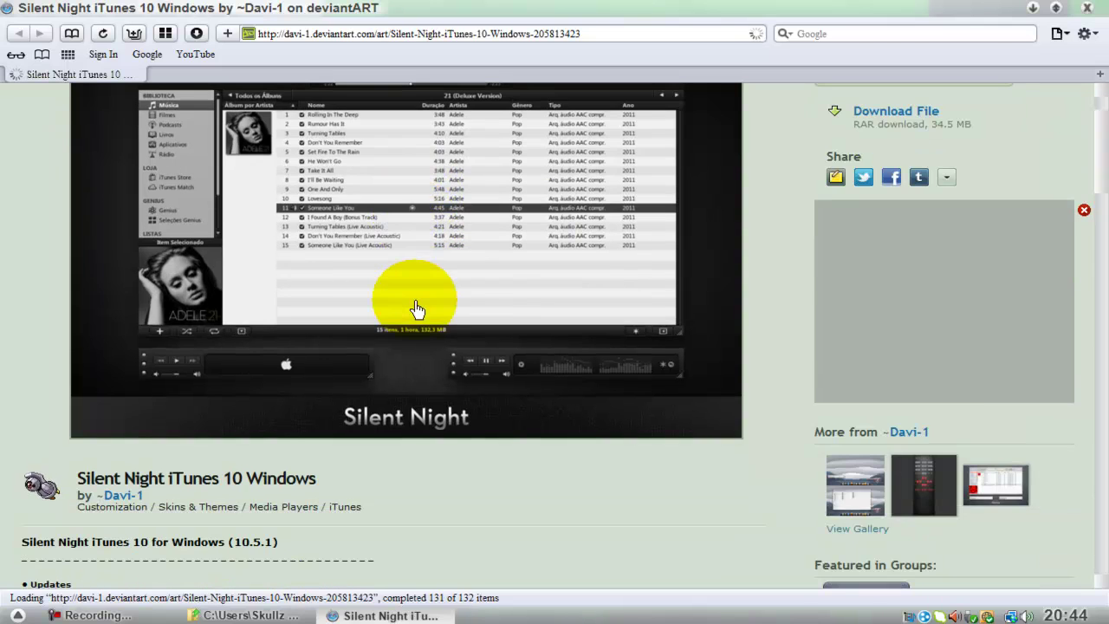
scroll(409, 338, "down", 2)
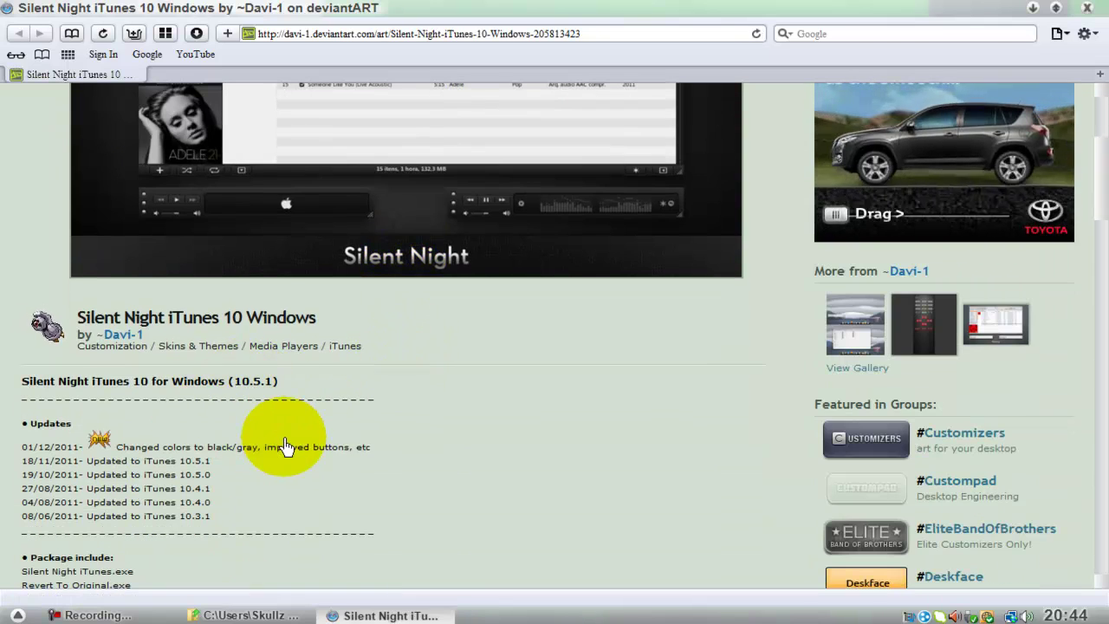
scroll(290, 446, "down", 3)
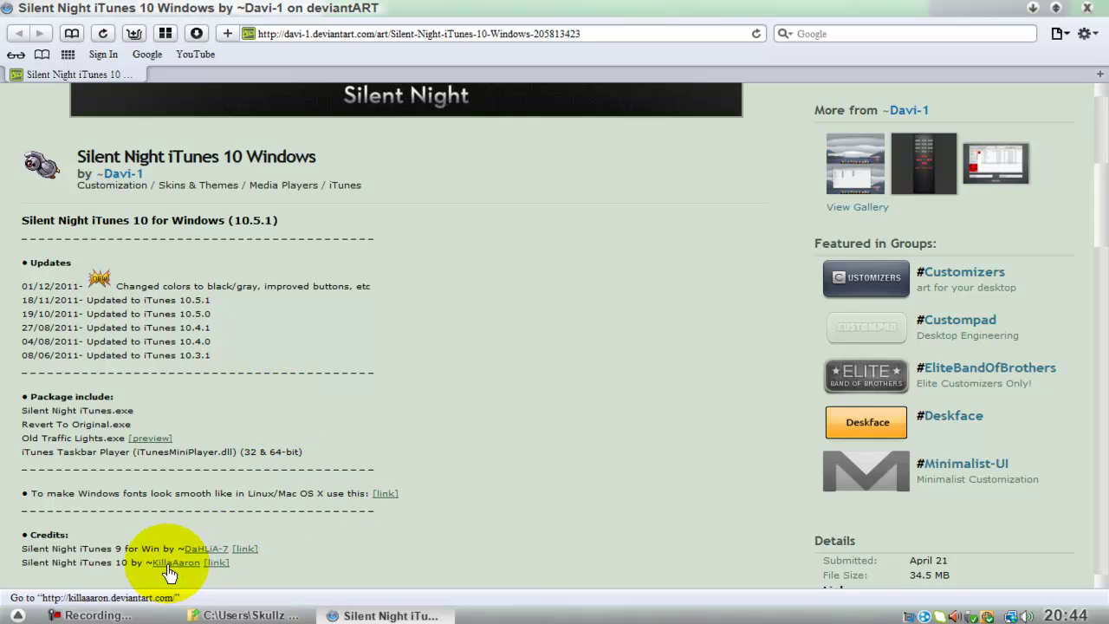
scroll(347, 508, "down", 4)
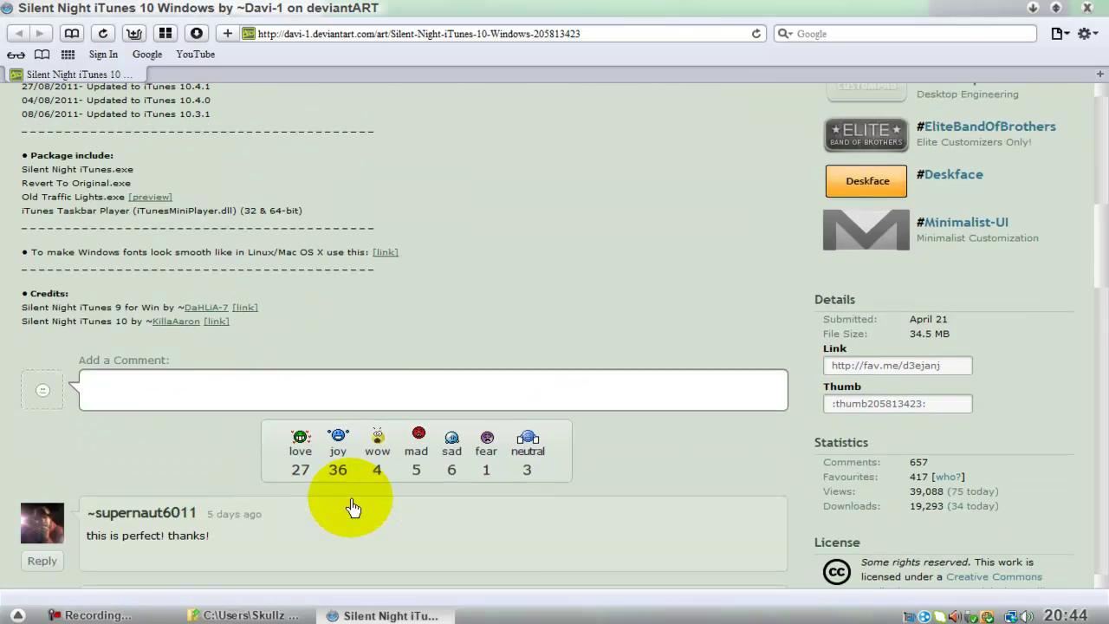
scroll(351, 507, "up", 5)
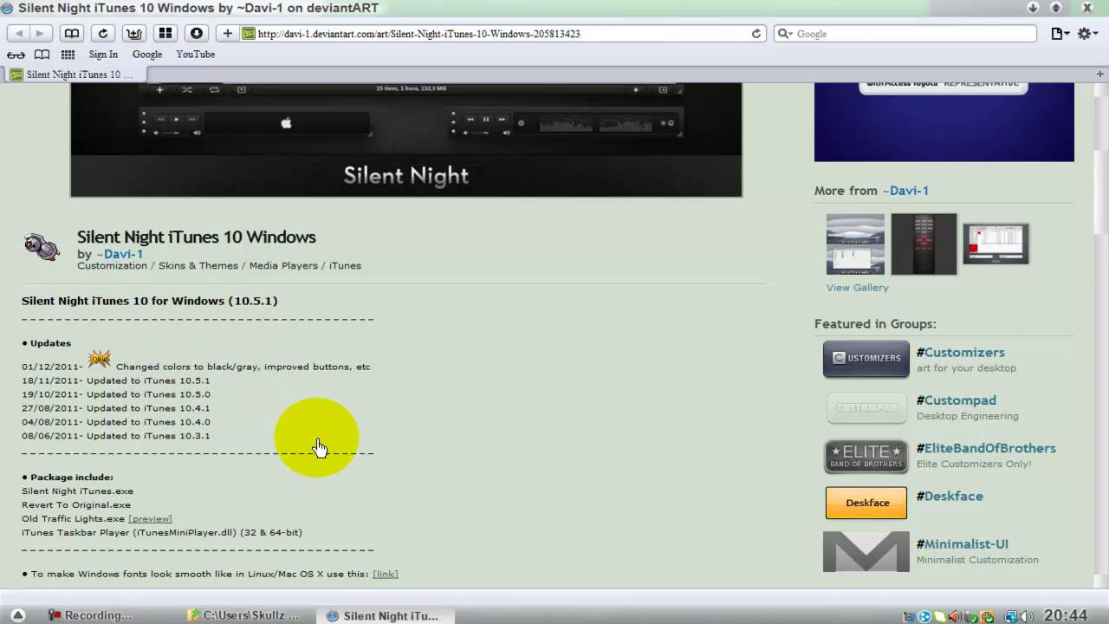
scroll(317, 444, "down", 1)
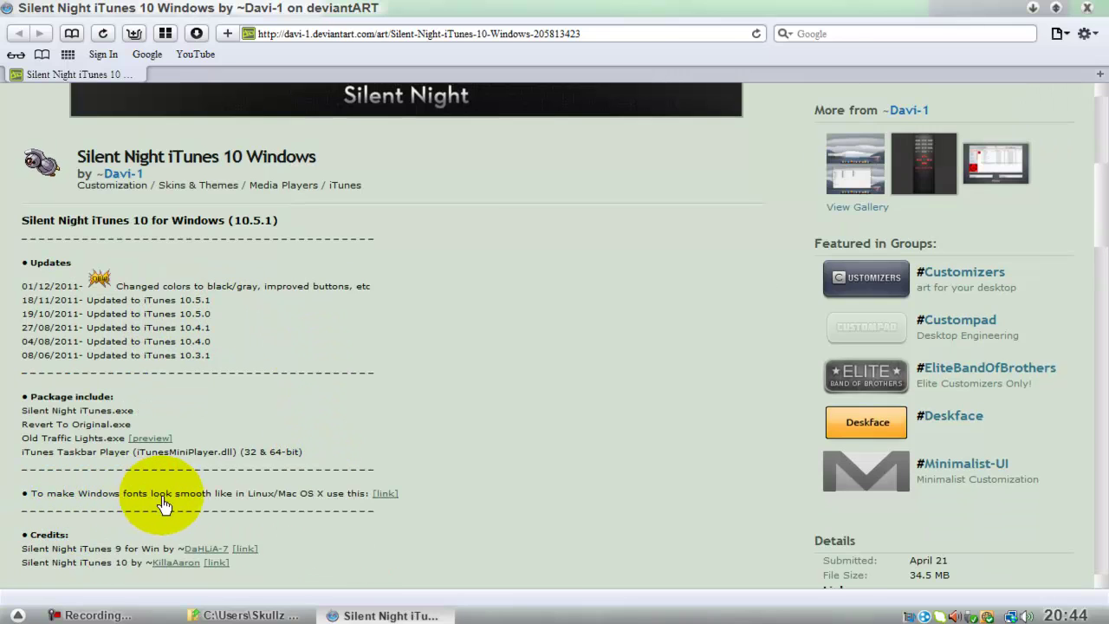
scroll(425, 490, "down", 3)
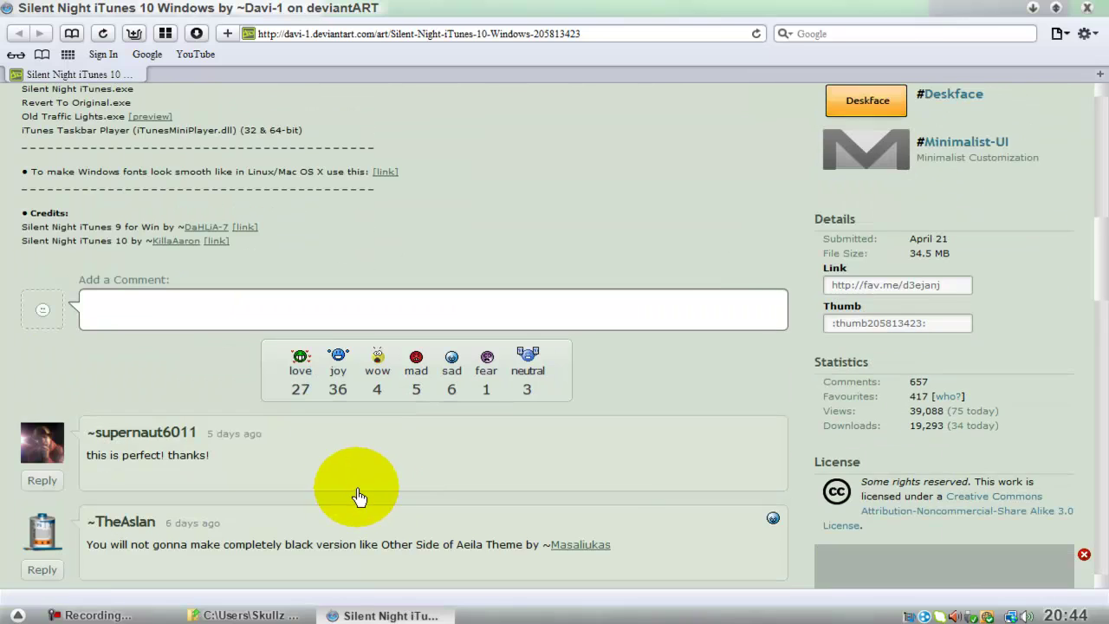
scroll(359, 471, "up", 4)
scroll(359, 424, "up", 3)
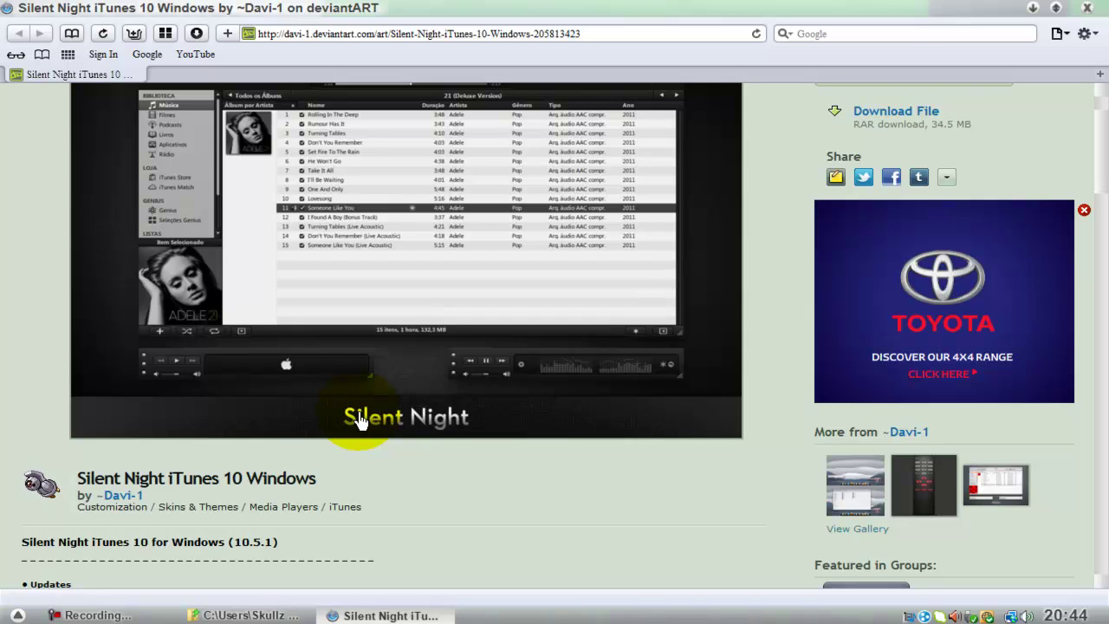
scroll(364, 299, "up", 2)
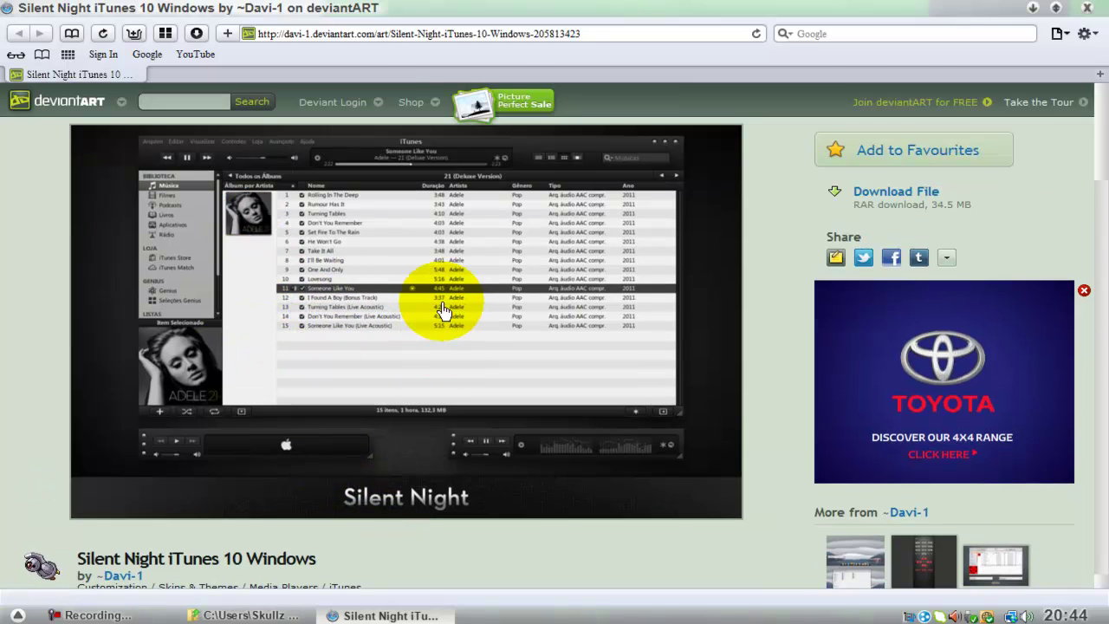
left_click(906, 204)
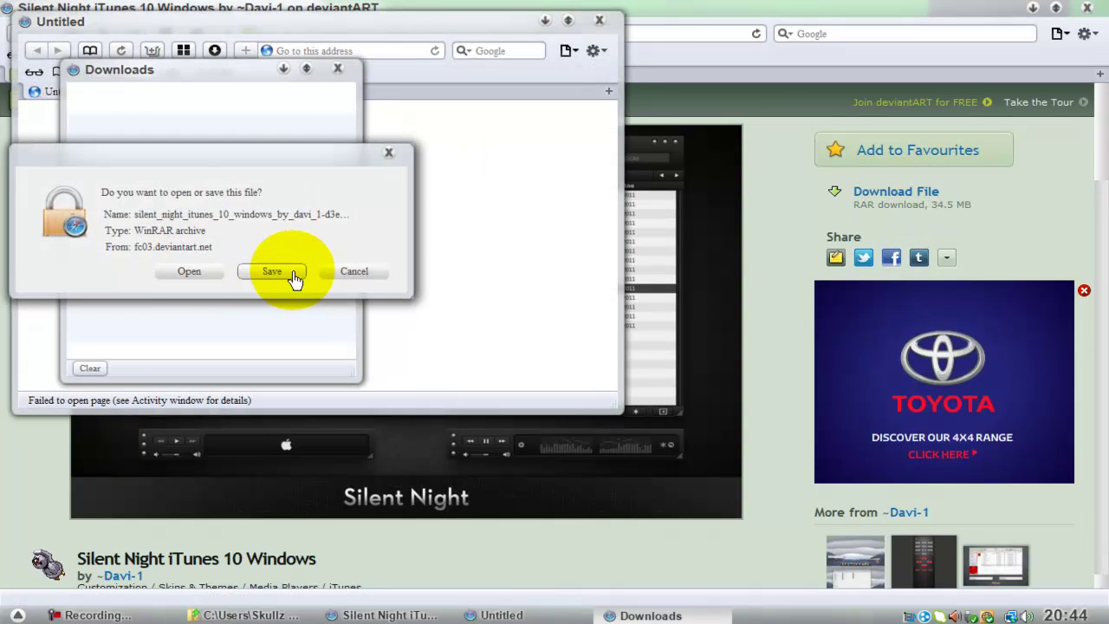
left_click(352, 272)
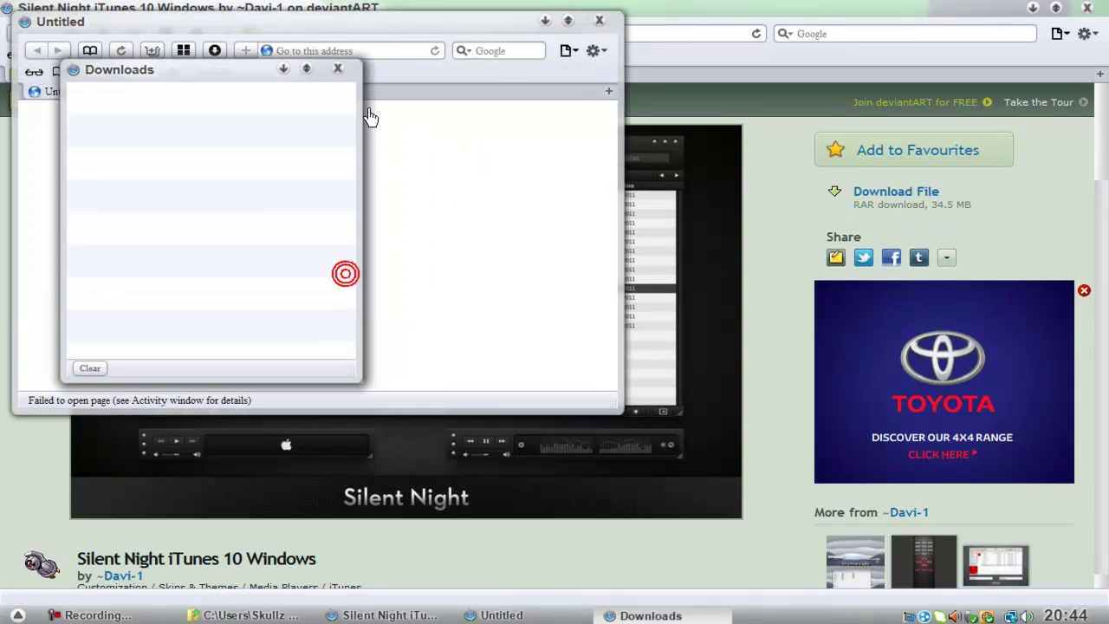
left_click(337, 68)
left_click(599, 20)
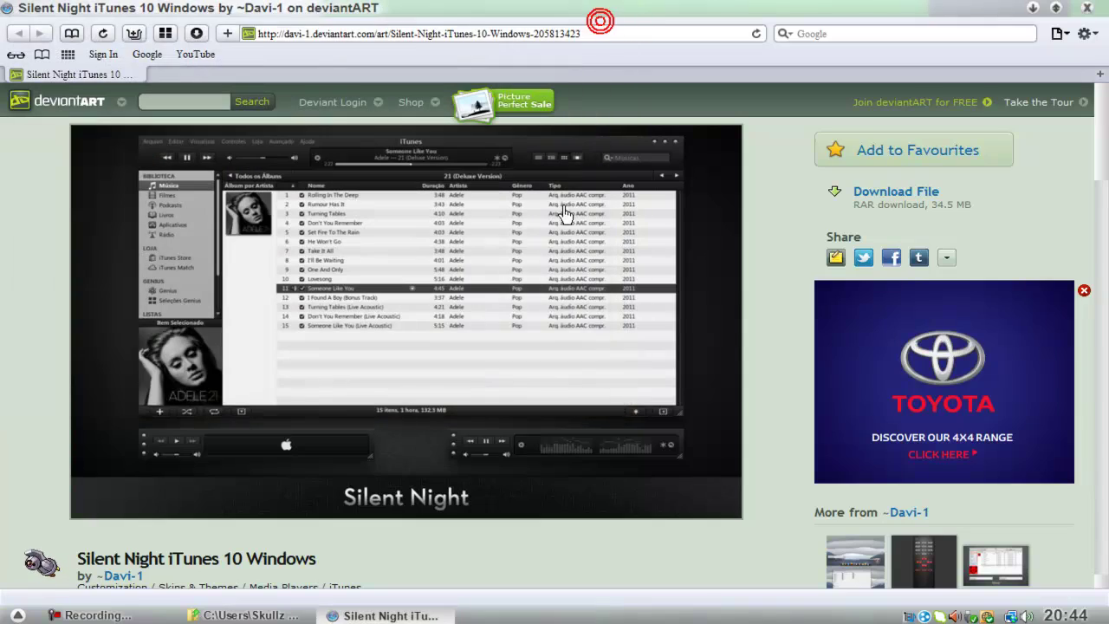
Step: Return to the iTunes theme folder, select the downloaded Silent Night RAR archive, and widen the Name column to show full file names
left_click(1037, 16)
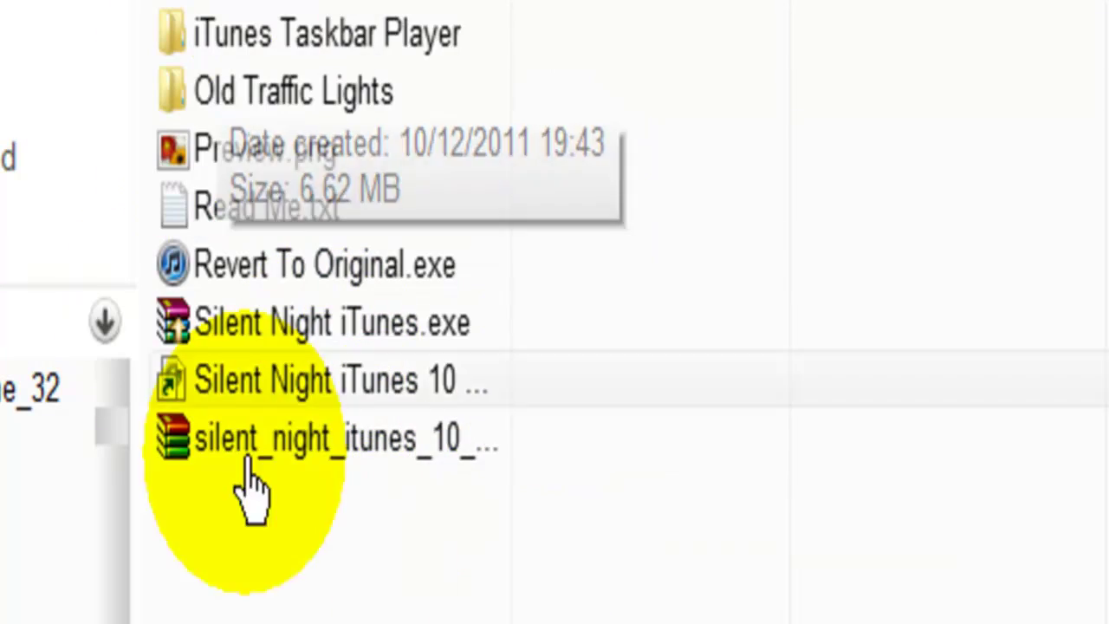
left_click(279, 407)
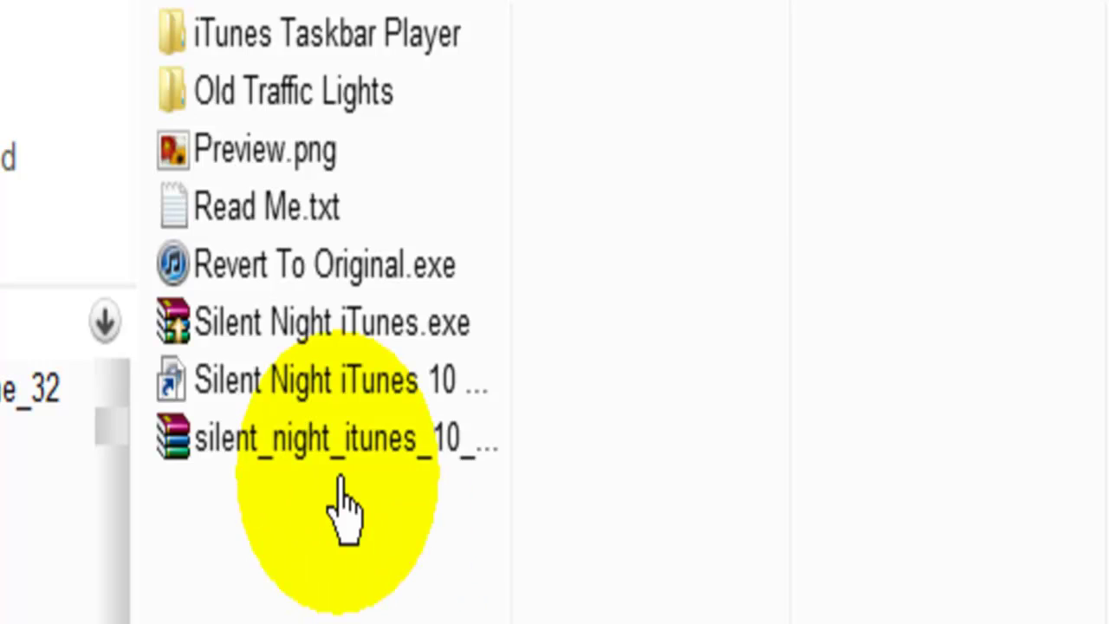
left_click(330, 448)
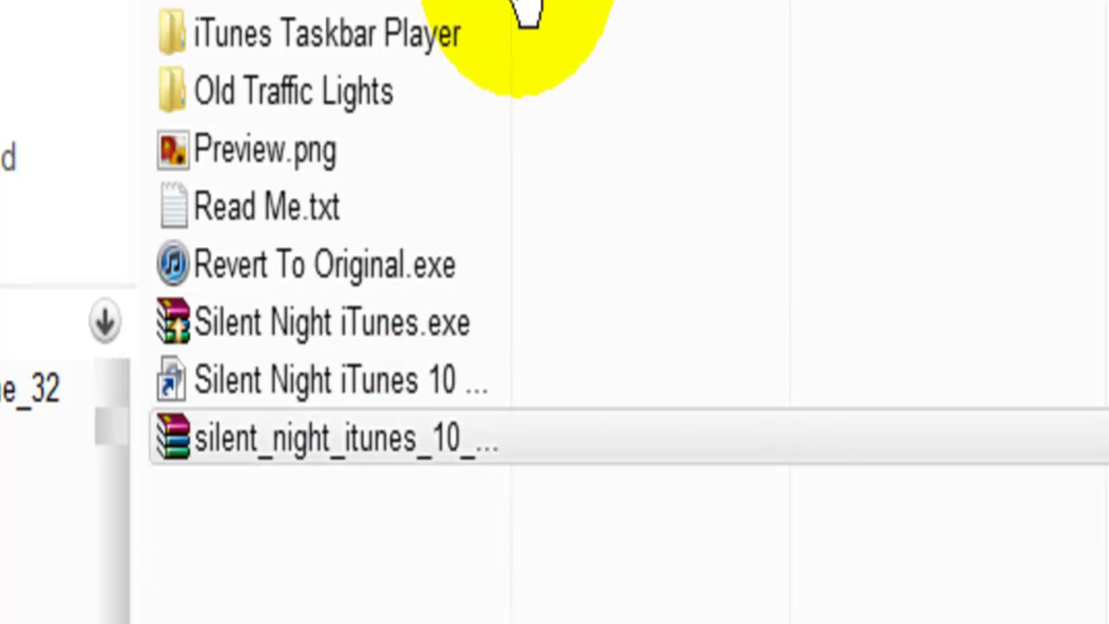
left_click_drag(527, 8, 953, 67)
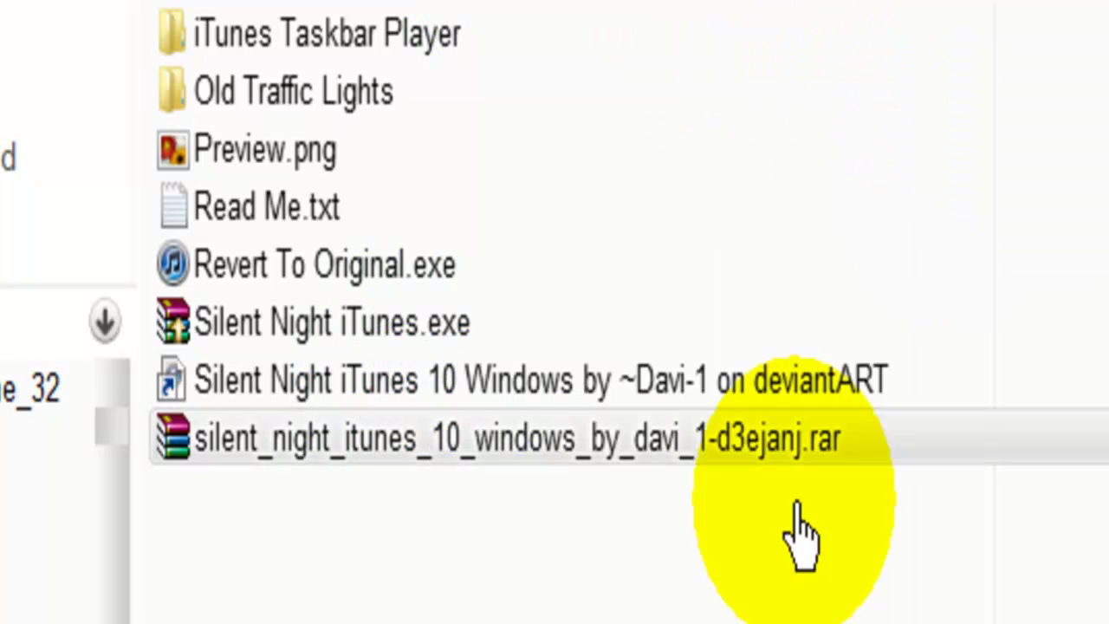
Step: Examine the extraction options for the Silent Night RAR archive without extracting it, and narrow the Name column
right_click(382, 442)
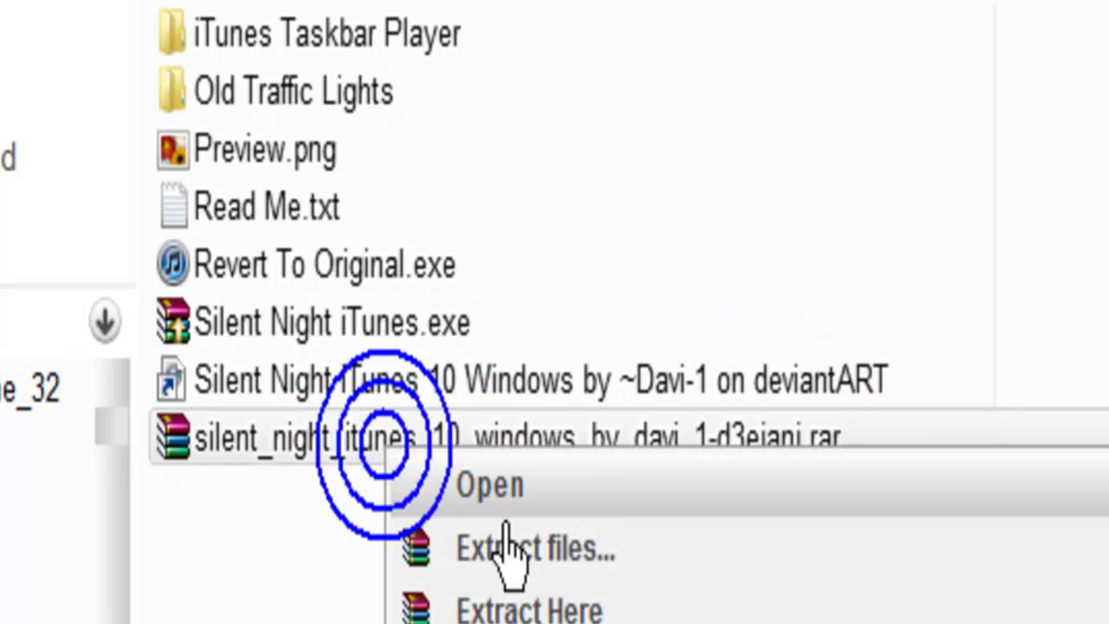
left_click(265, 606)
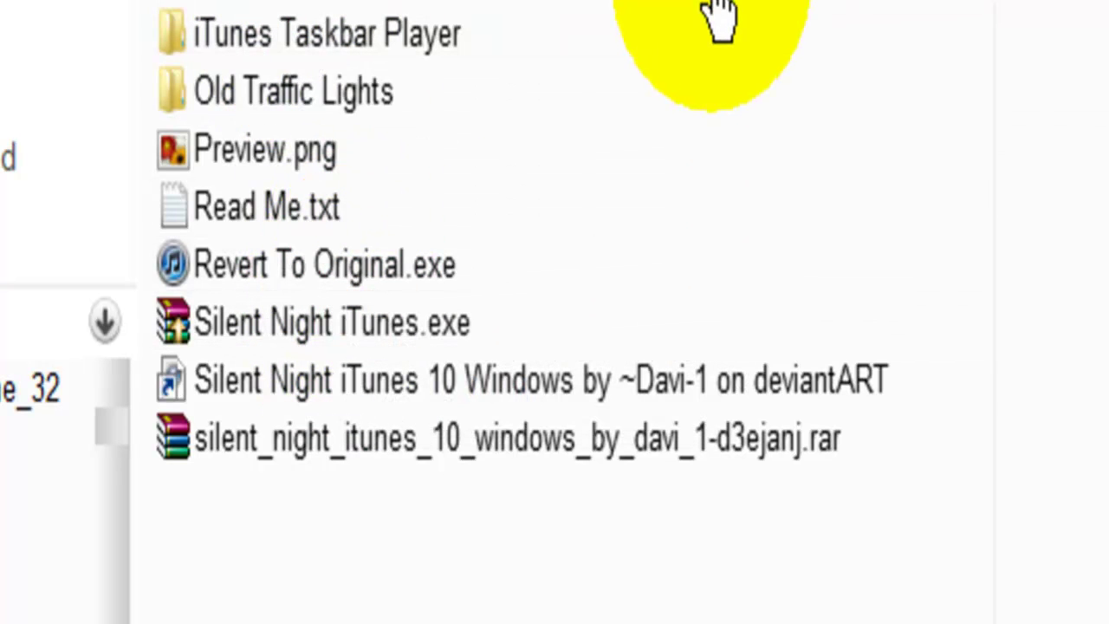
left_click_drag(965, 20, 597, 25)
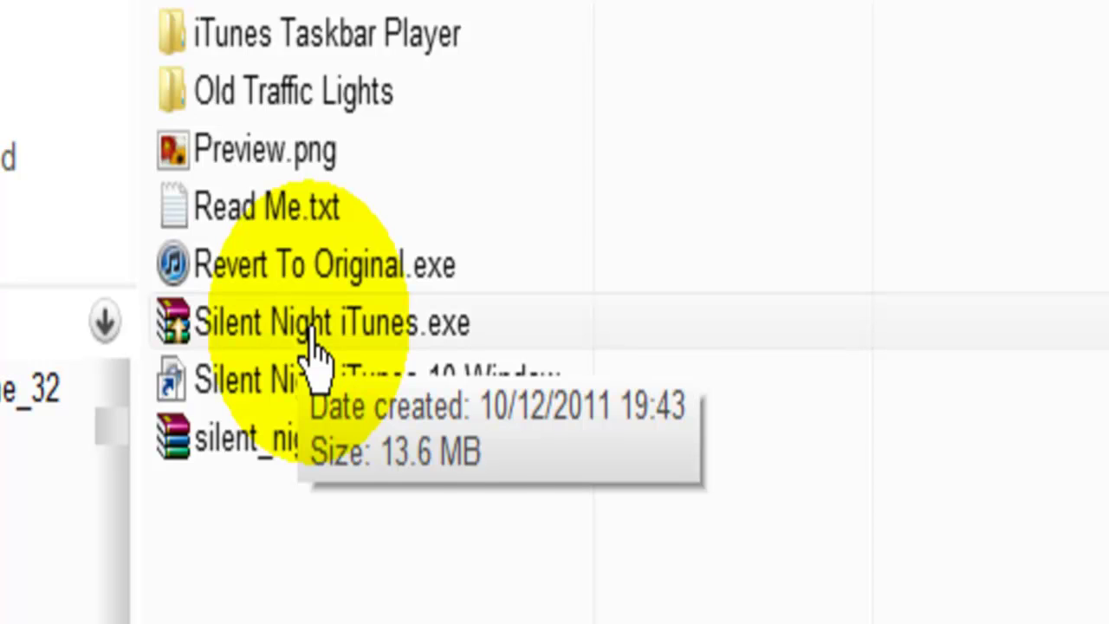
double_click(351, 271)
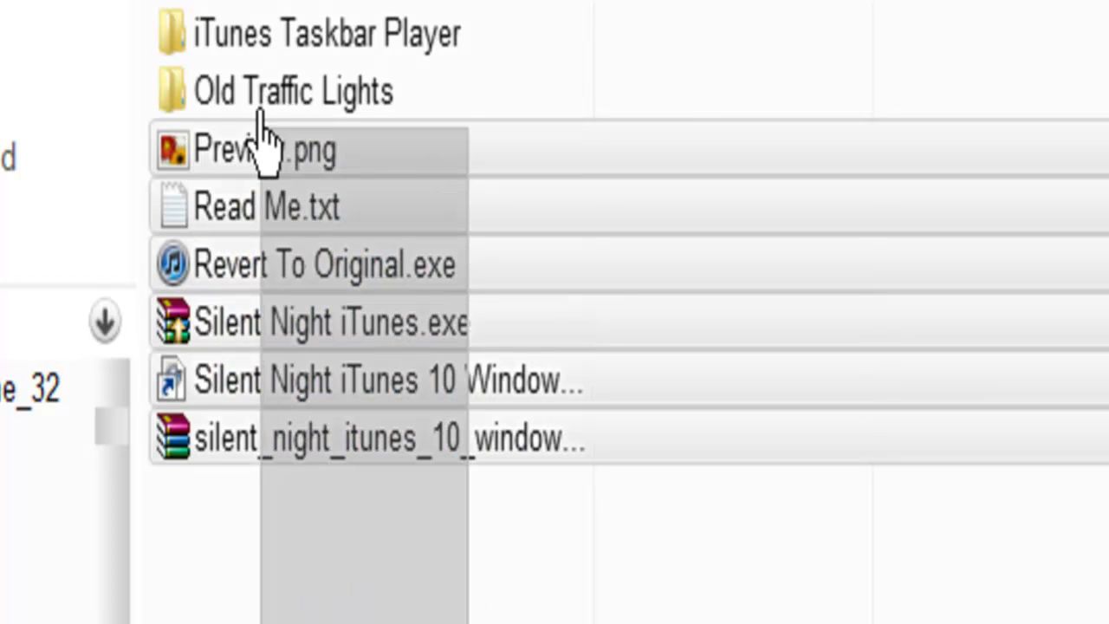
left_click(277, 288)
Step: Switch back to the Silent Night web page and highlight the iTunes 10.5.1 entry in the Updates list
left_click(318, 611)
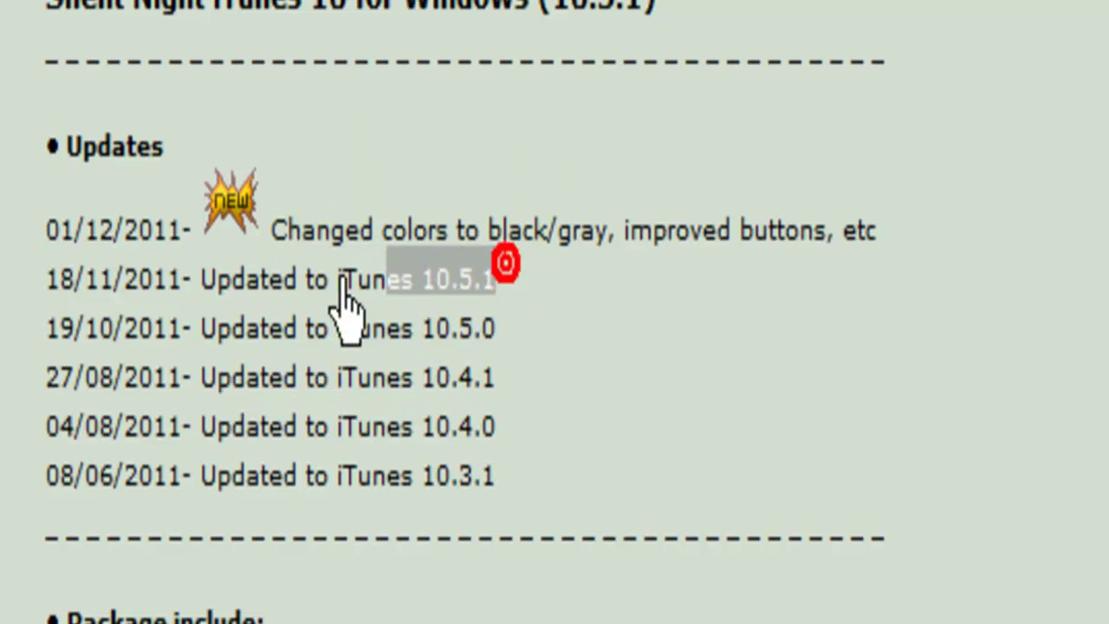
left_click_drag(343, 277, 307, 279)
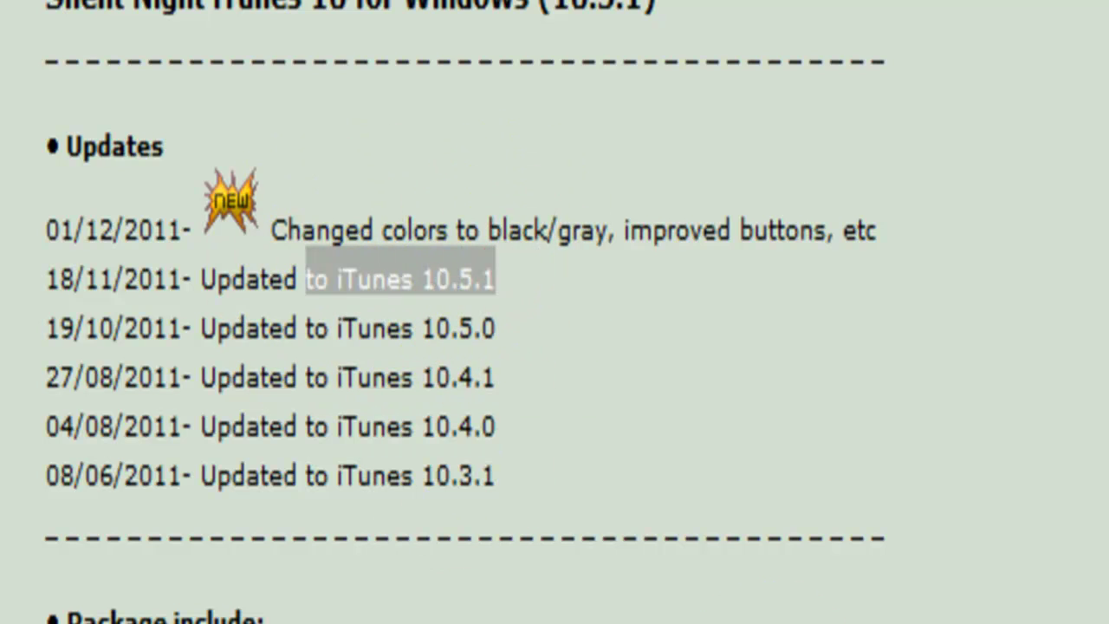
left_click(670, 341)
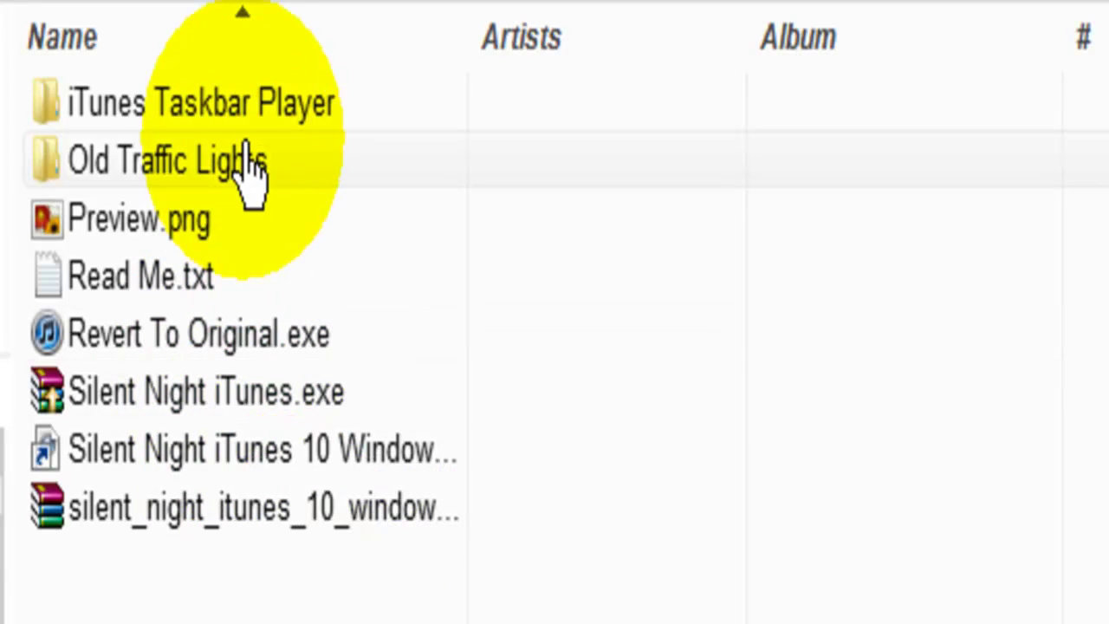
Step: Inspect the 32-bit folder inside the iTunes Taskbar Player folder, select iTunesMiniPlayer.dll, and return to the parent folder
double_click(177, 104)
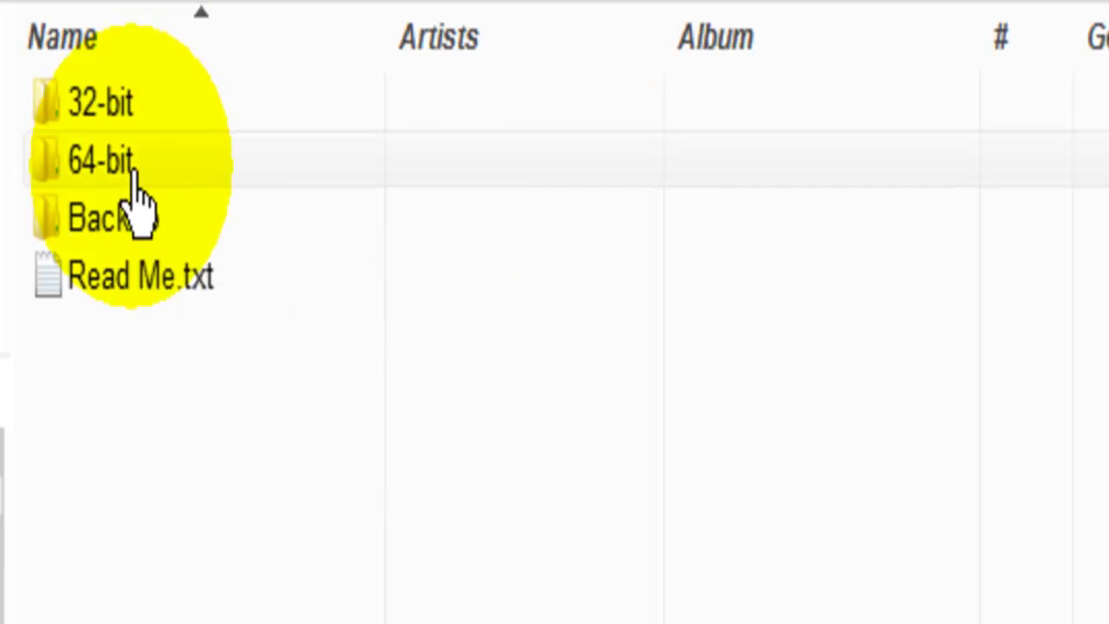
left_click_drag(142, 223, 124, 186)
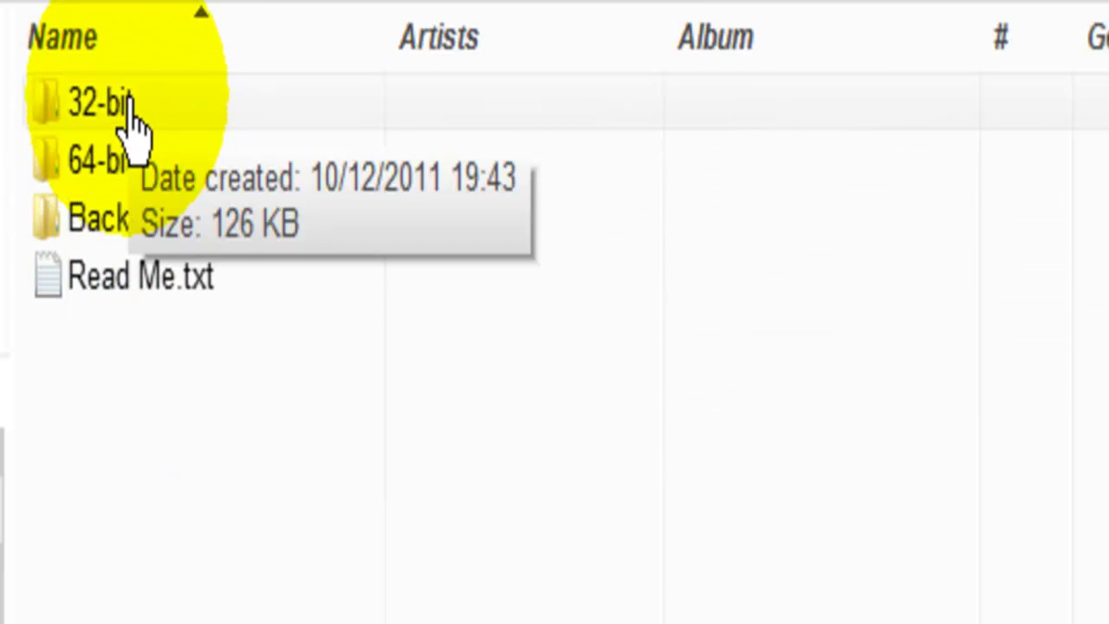
double_click(149, 102)
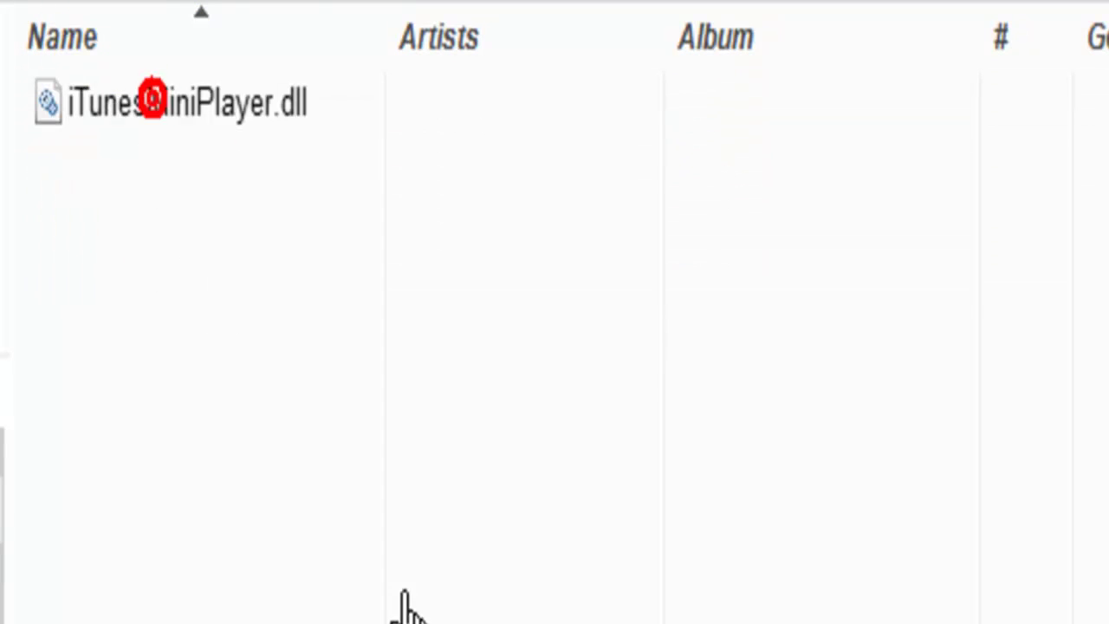
left_click(213, 105)
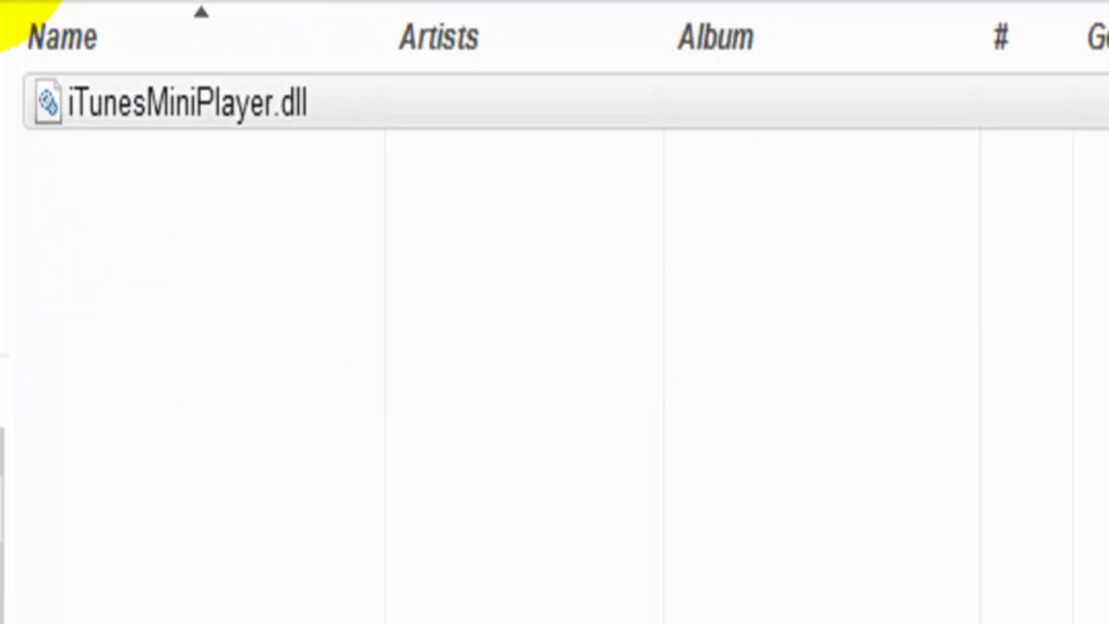
key("BackSpace")
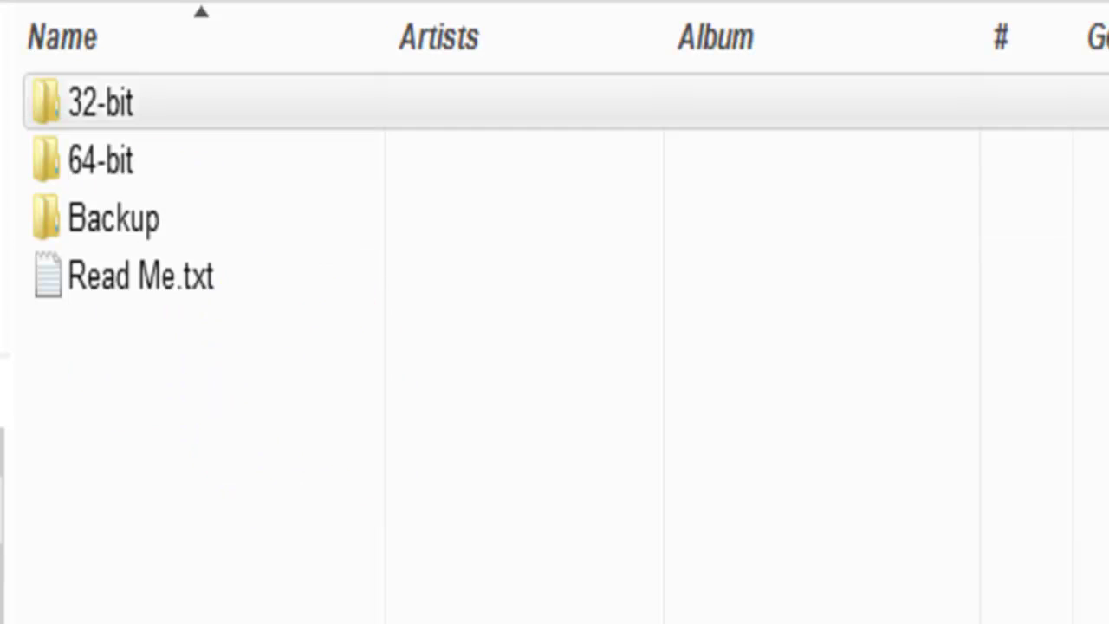
Step: Return to the iTunes theme folder, run Silent Night iTunes.exe, and install the theme to C:\Program Files\iTunes
key("Return")
key("BackSpace")
key("BackSpace")
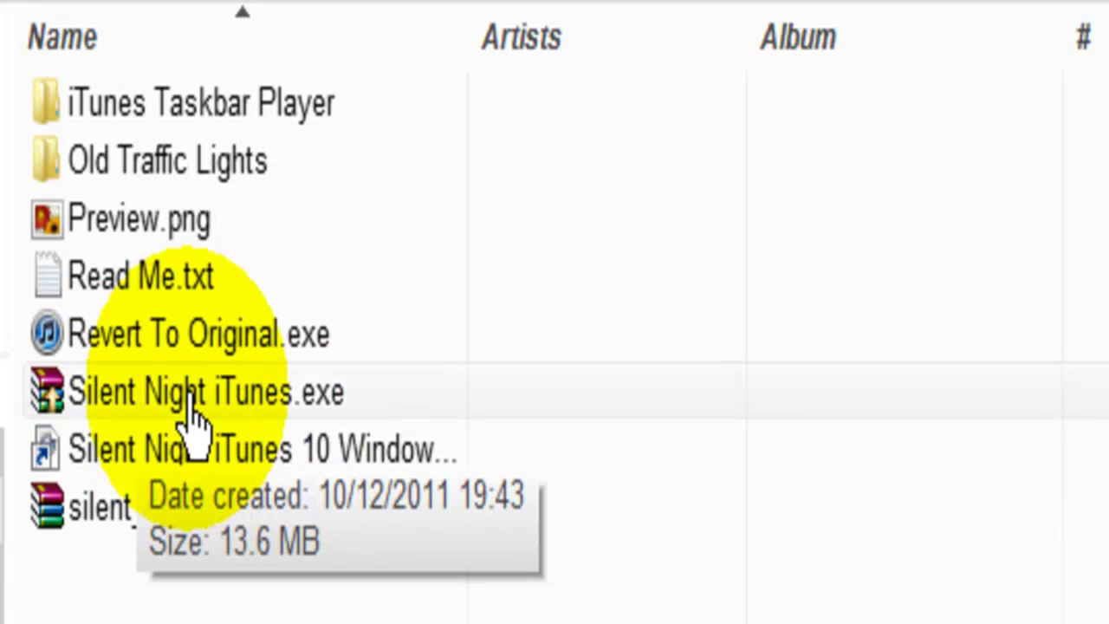
left_click(245, 389)
double_click(246, 392)
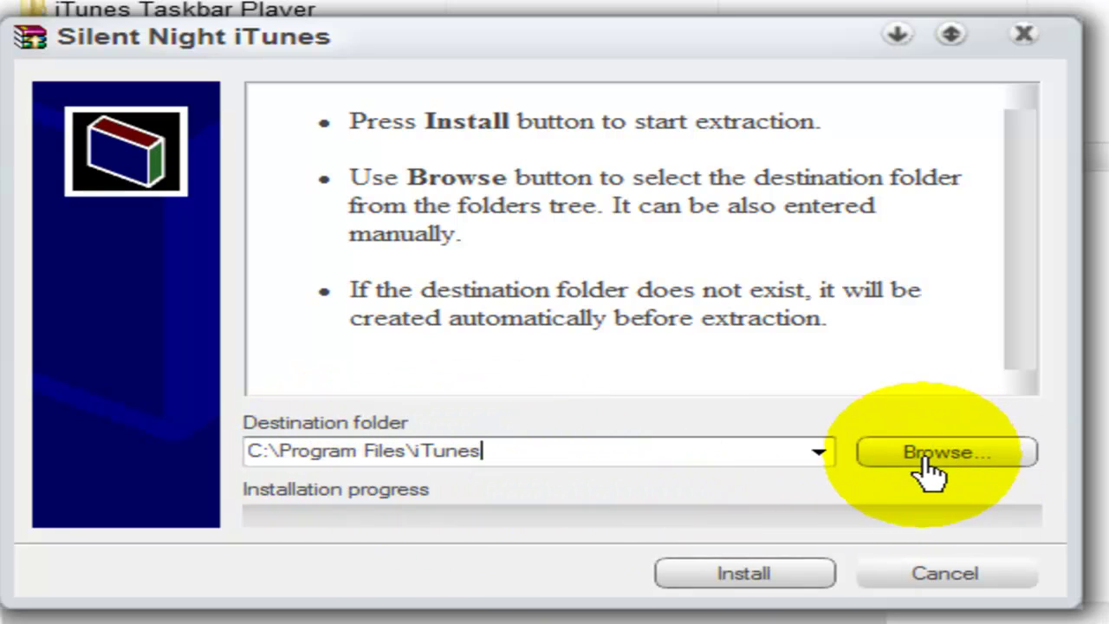
left_click(747, 576)
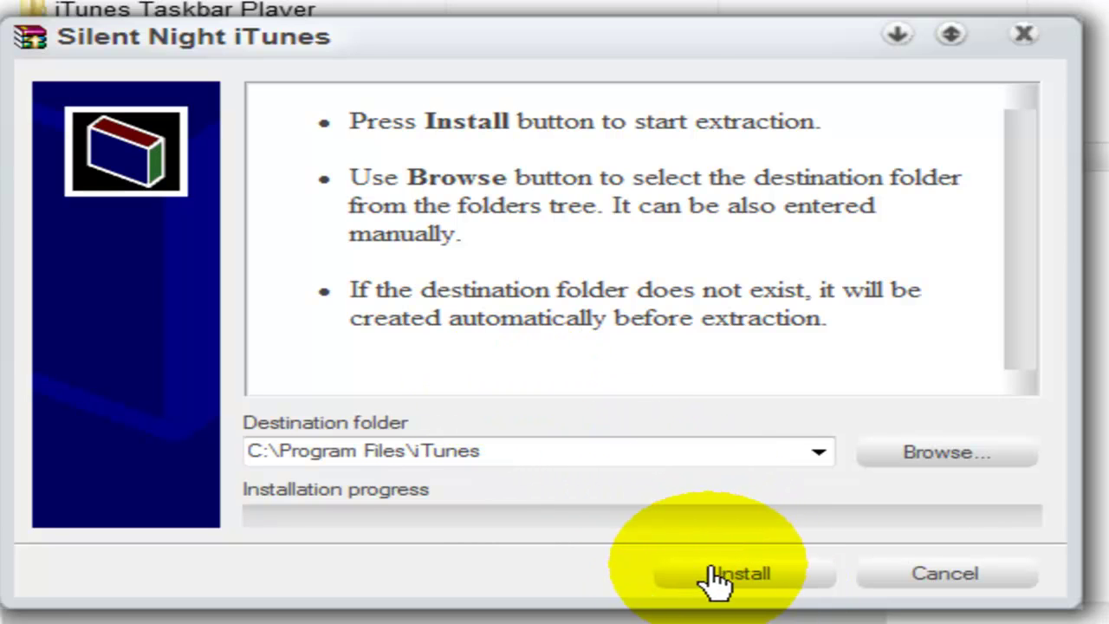
left_click(717, 581)
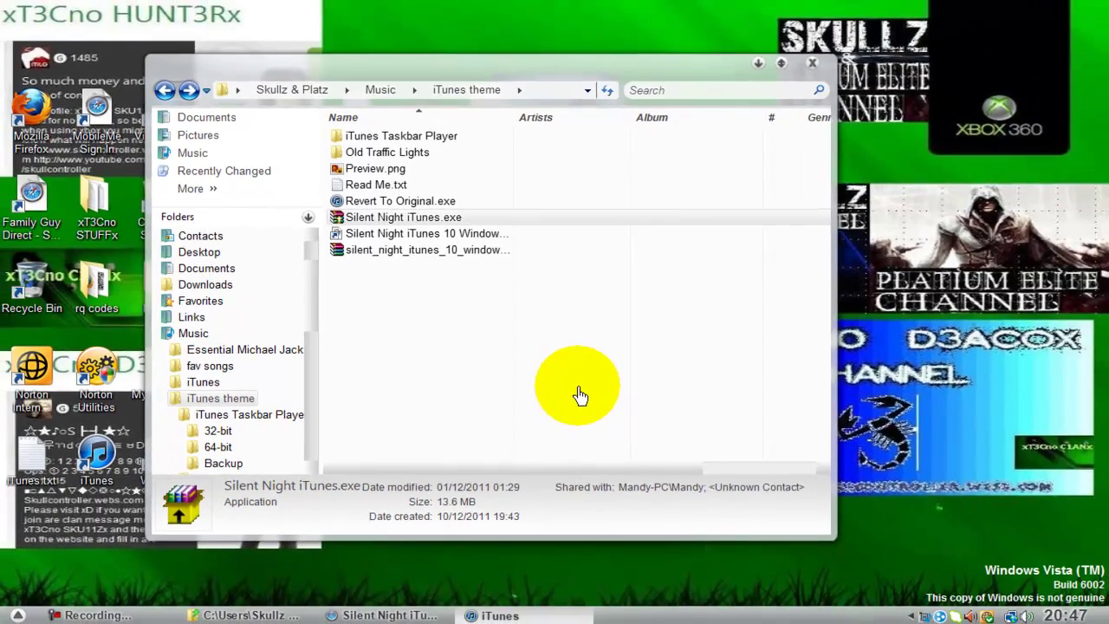
Step: Switch to iTunes and examine the Silent Night theme on the Apps library in both the reduced and maximized window
key("alt+Tab")
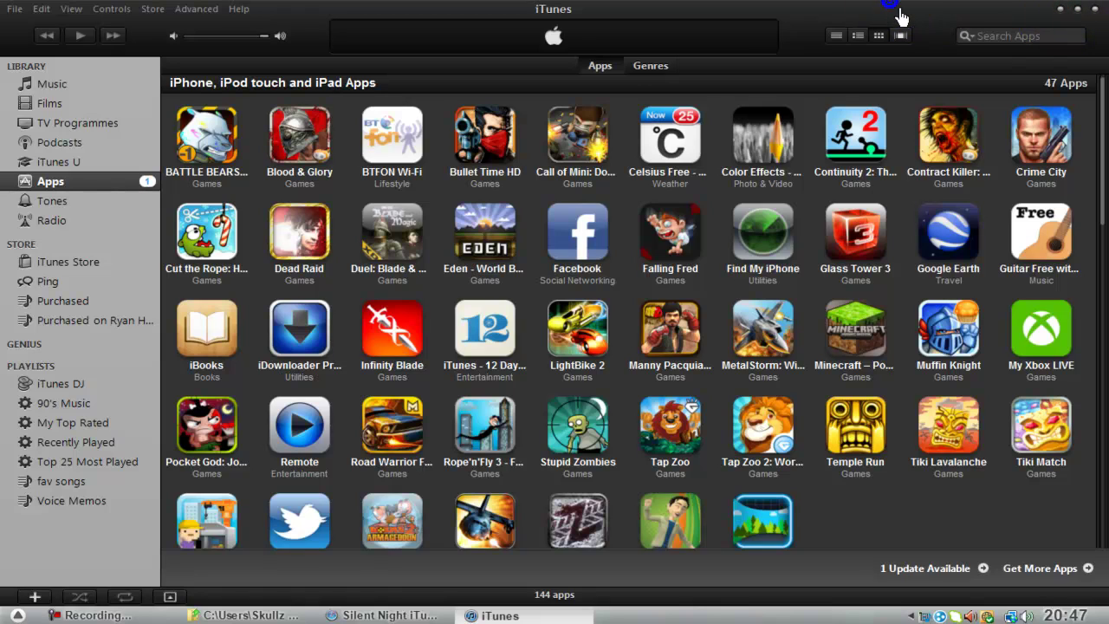
left_click(557, 618)
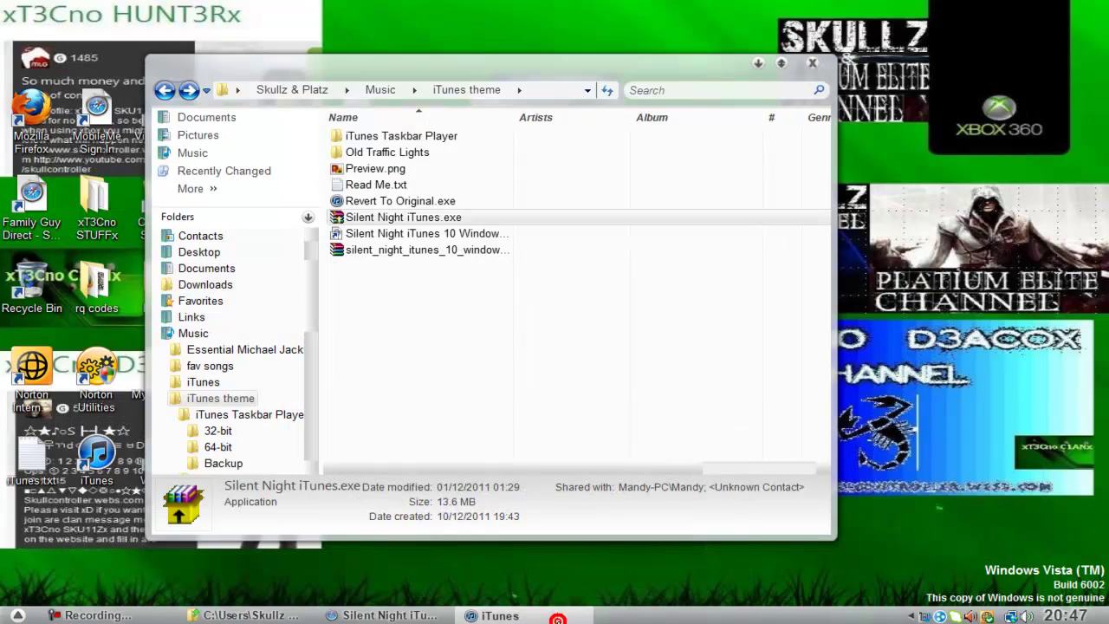
left_click(529, 615)
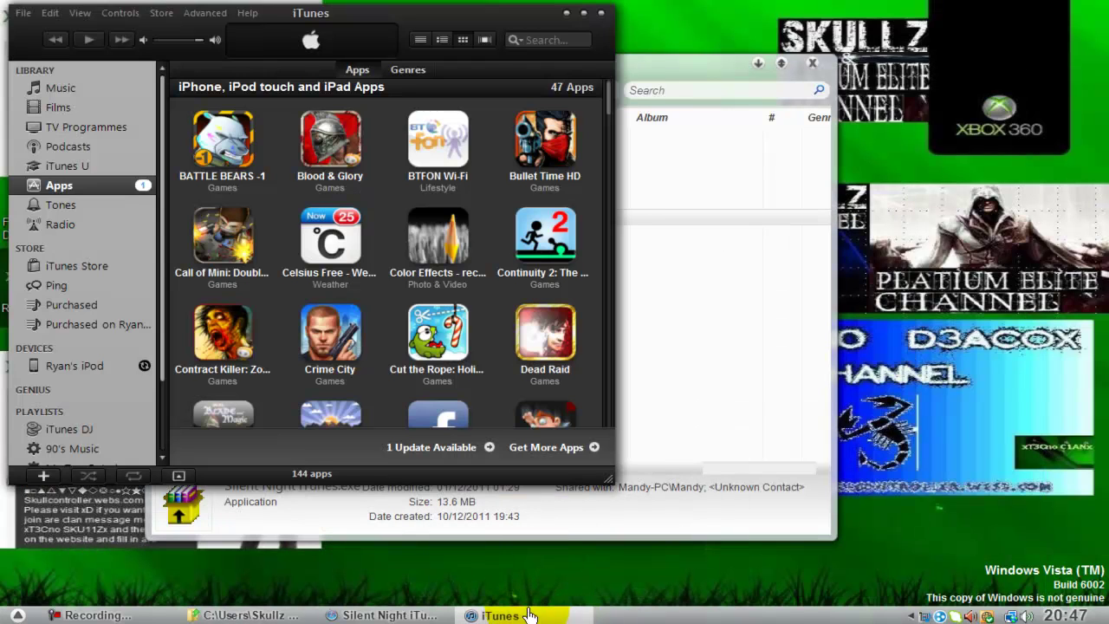
left_click(585, 17)
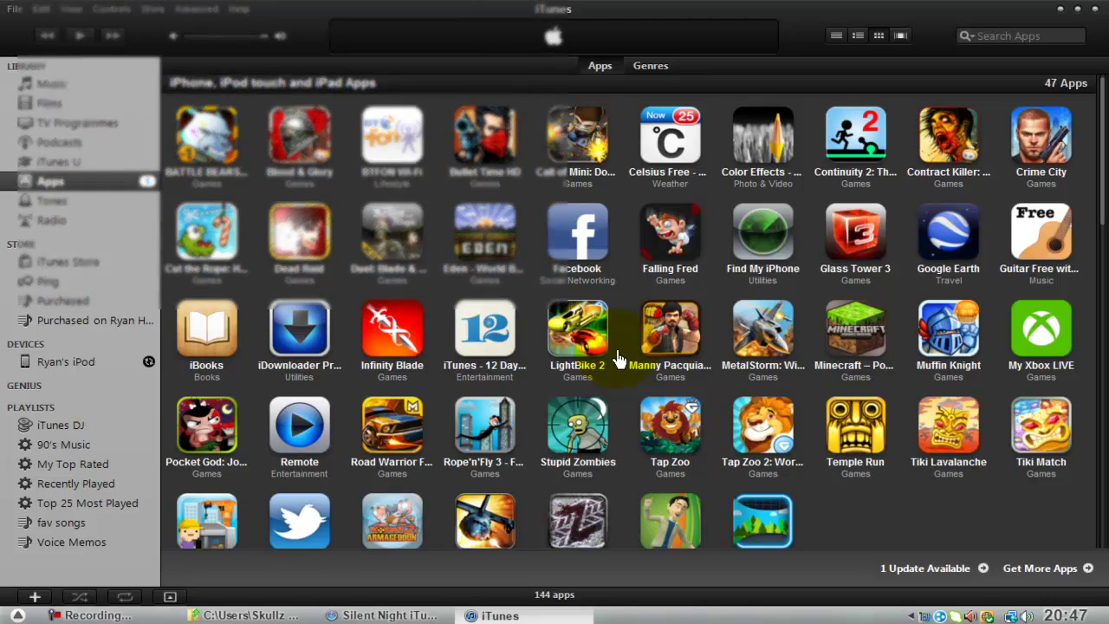
Step: Look through the iTunes commands without choosing one, and close the iTunes window
left_click(293, 34)
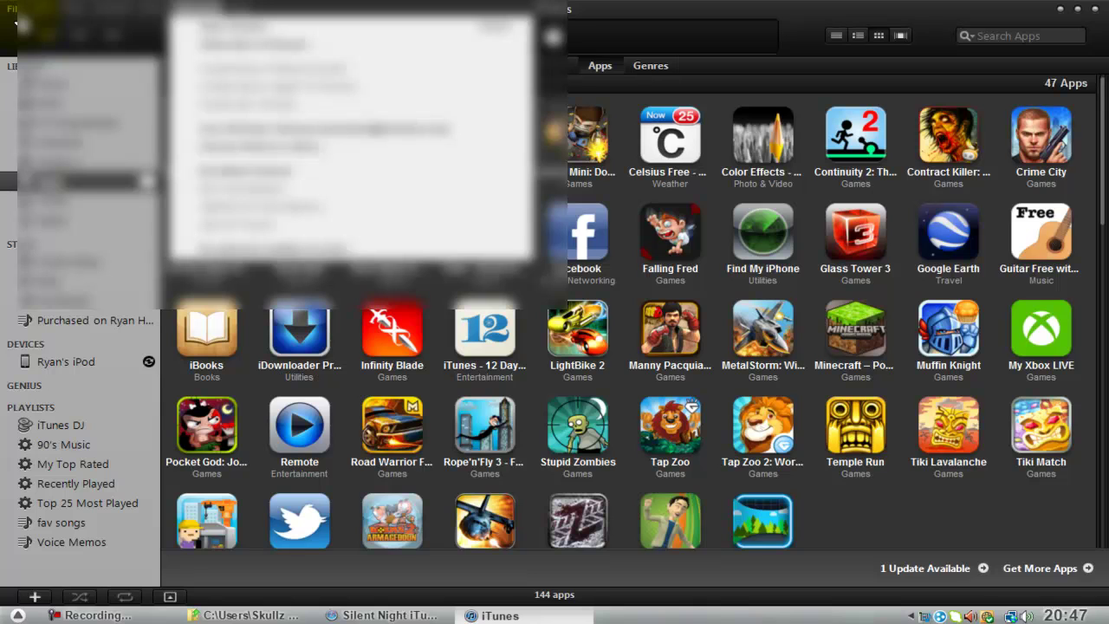
left_click(883, 512)
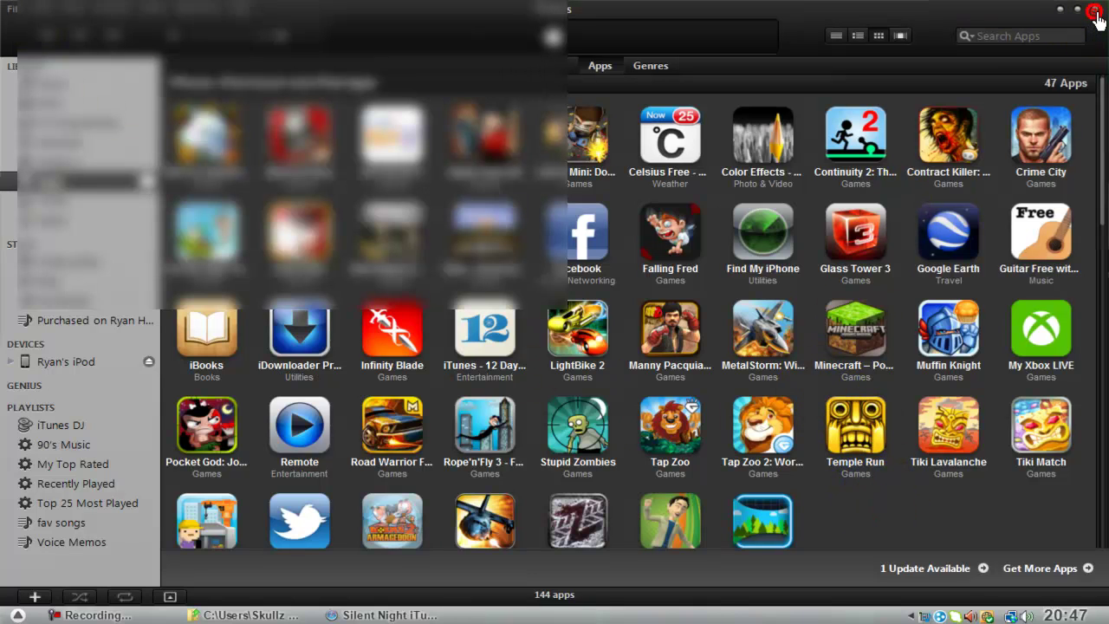
left_click(1061, 8)
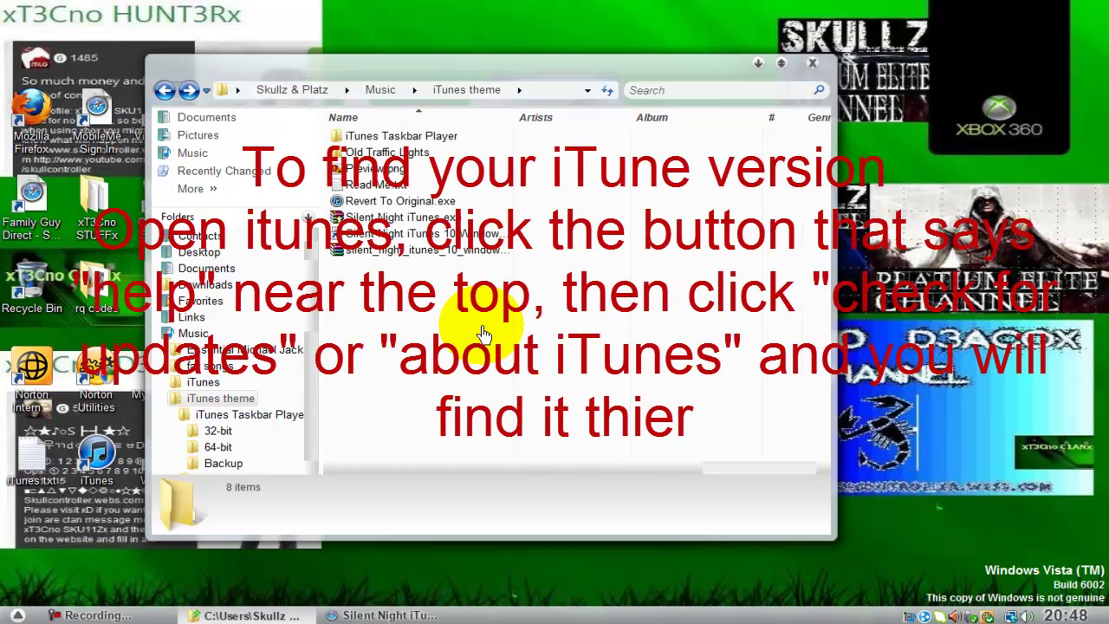
Step: Open the Old Traffic Lights folder, view Preview.png to examine the alternative window controls, and close the image
double_click(387, 152)
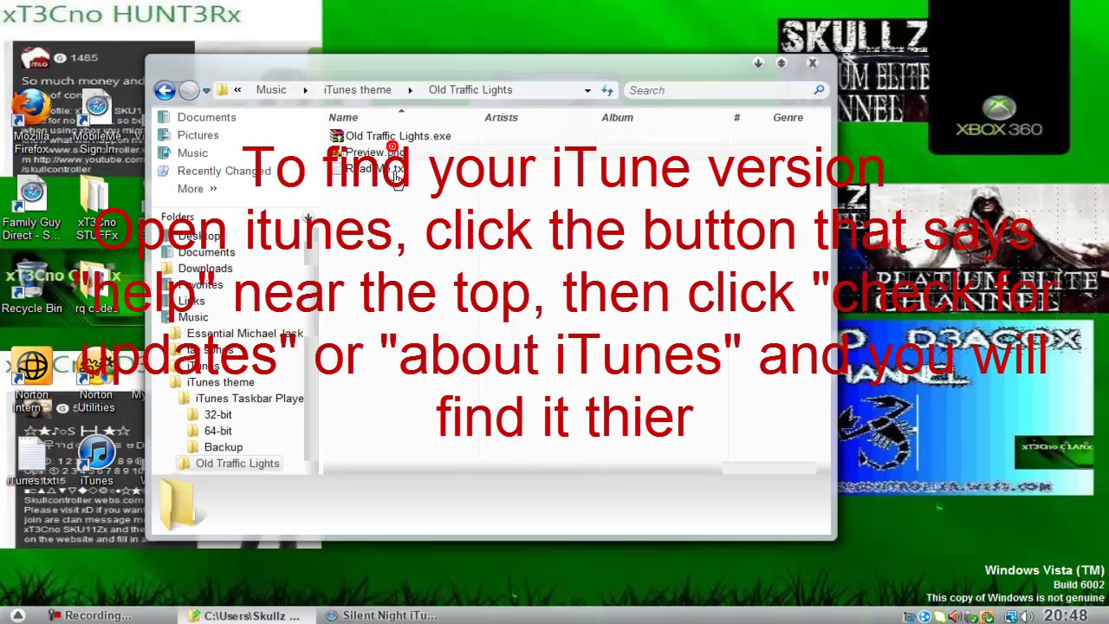
double_click(382, 157)
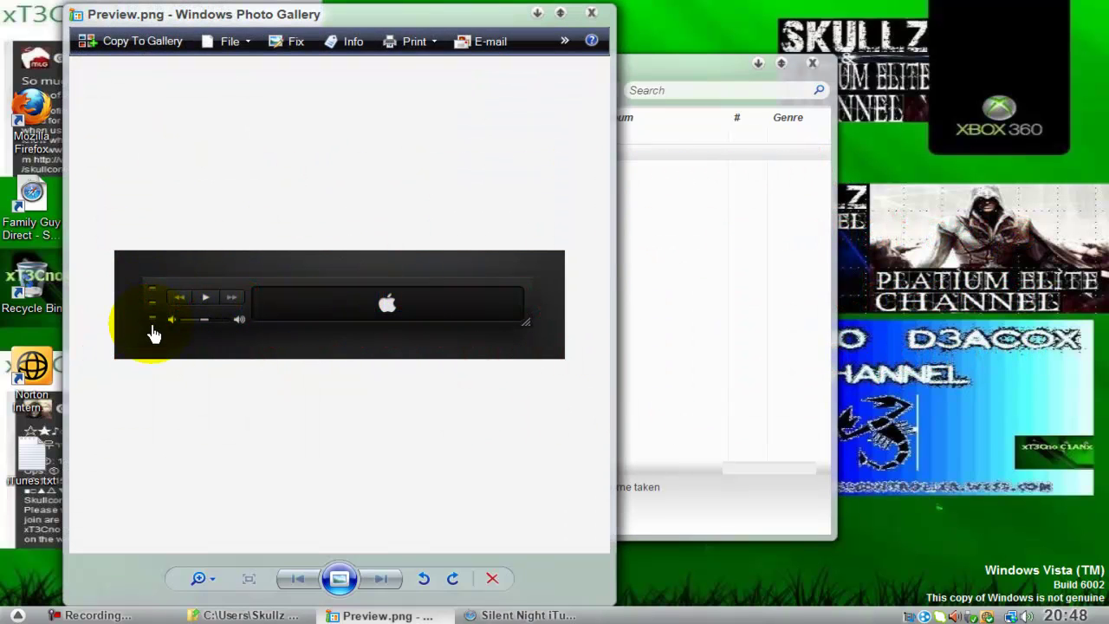
left_click(591, 13)
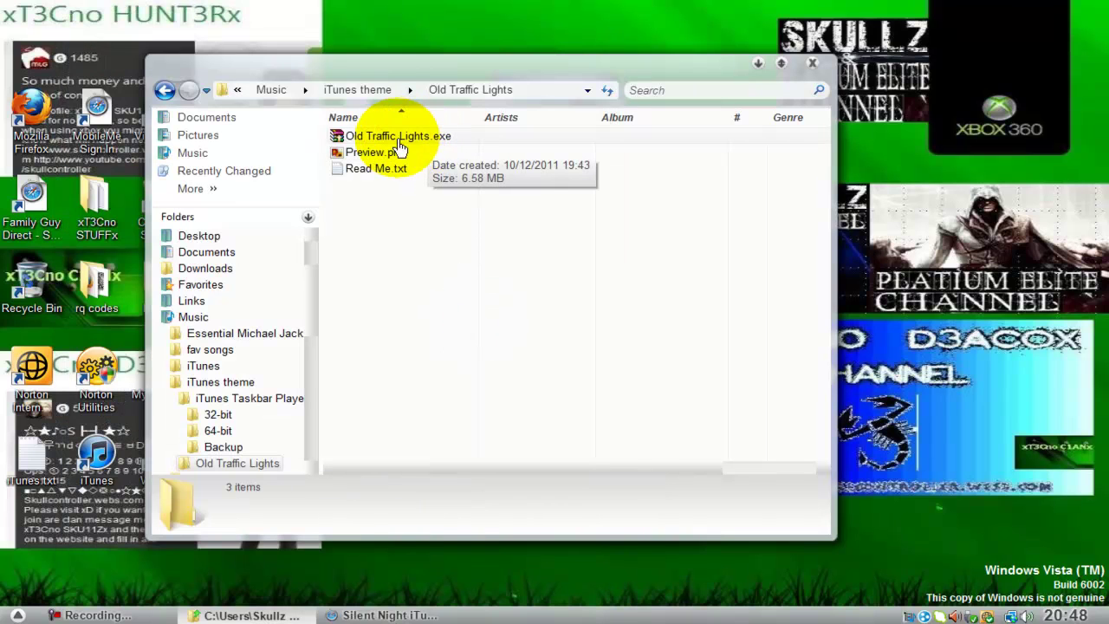
left_click(428, 272)
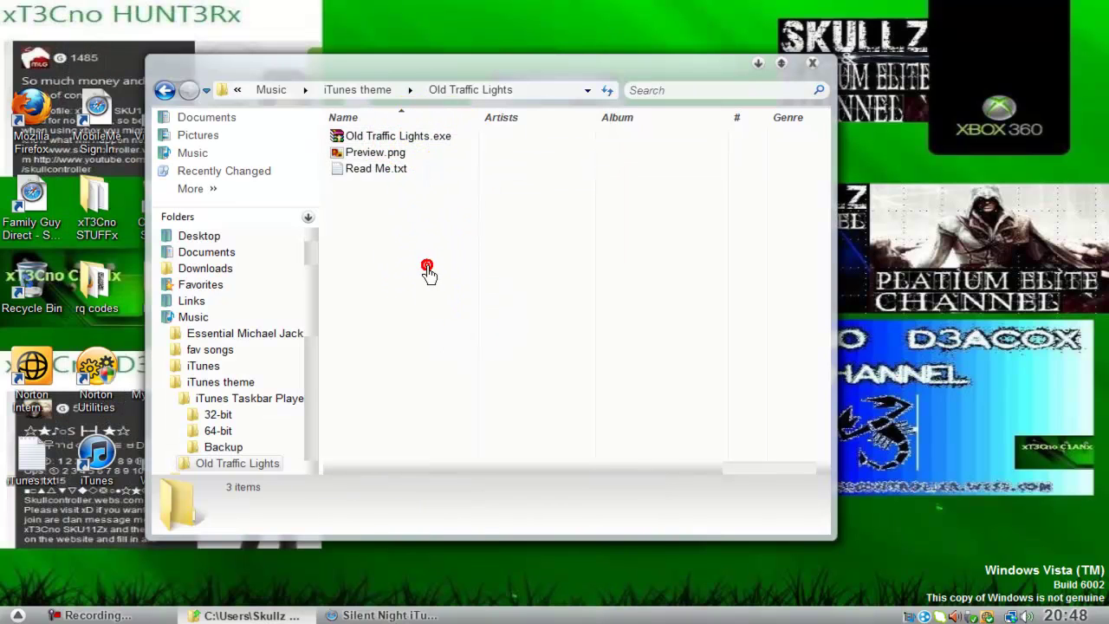